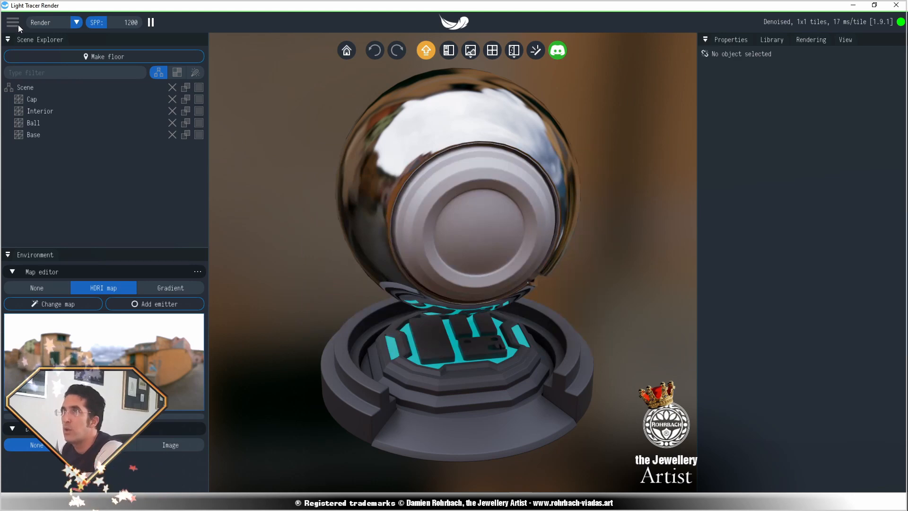
Step: Load the LUCKY-PENDANT-SCENE.obj file as the scene
click(17, 23)
click(47, 36)
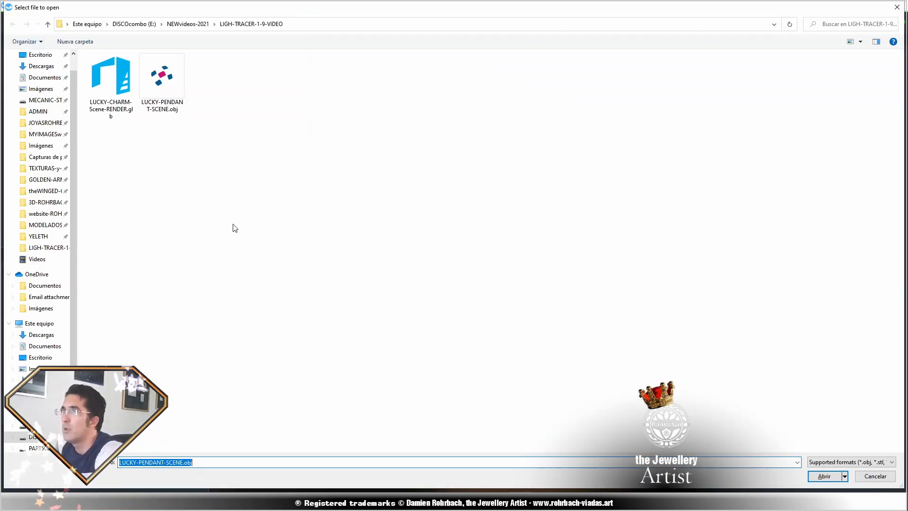
double_click(176, 93)
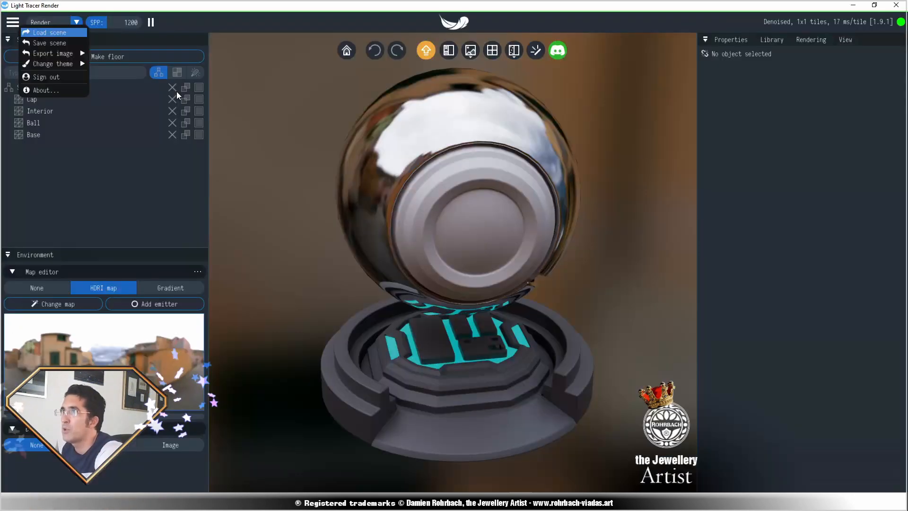
click(413, 302)
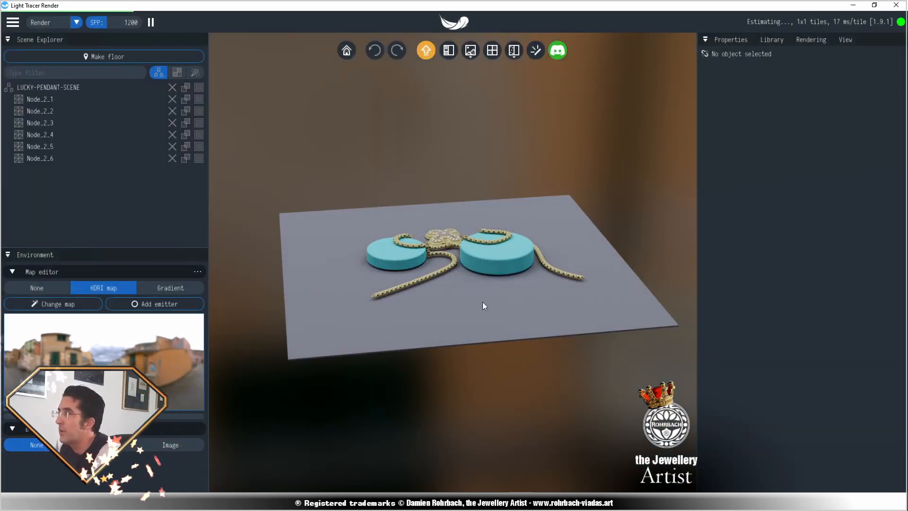
Step: Apply the Gold metal material from the library to the clover pendant and its chain
drag(538, 293, 456, 251)
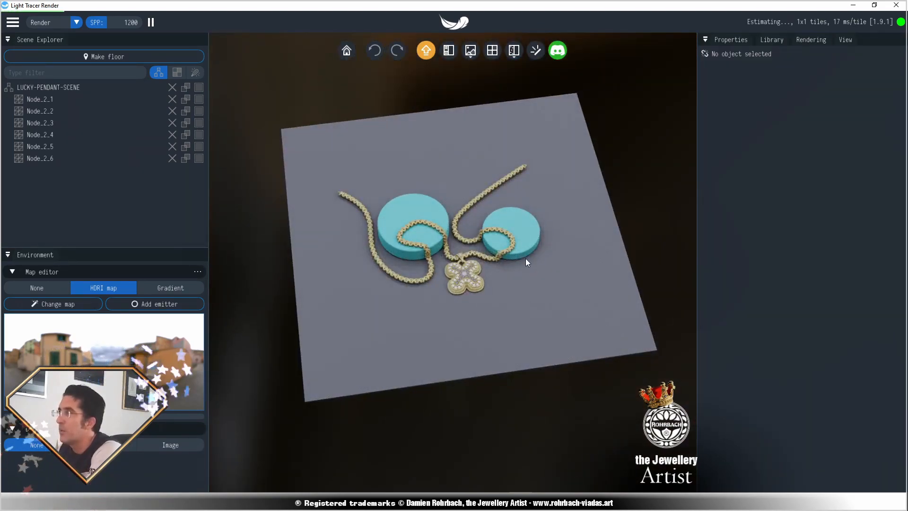
scroll(526, 258, up, 5)
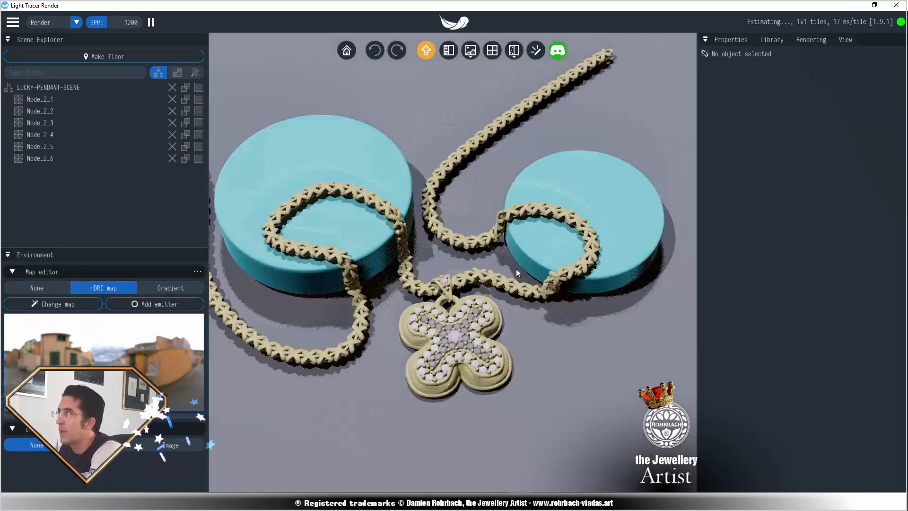
right_drag(516, 269, 507, 275)
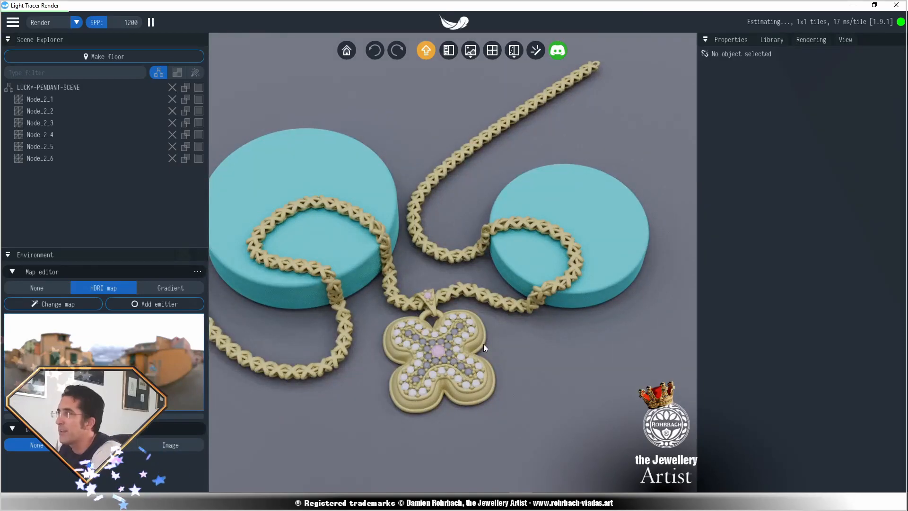
drag(483, 344, 445, 333)
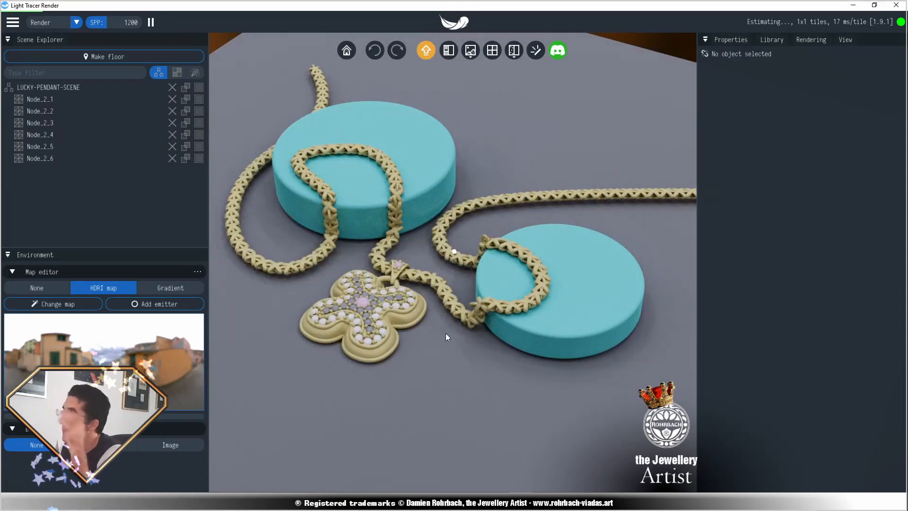
click(771, 40)
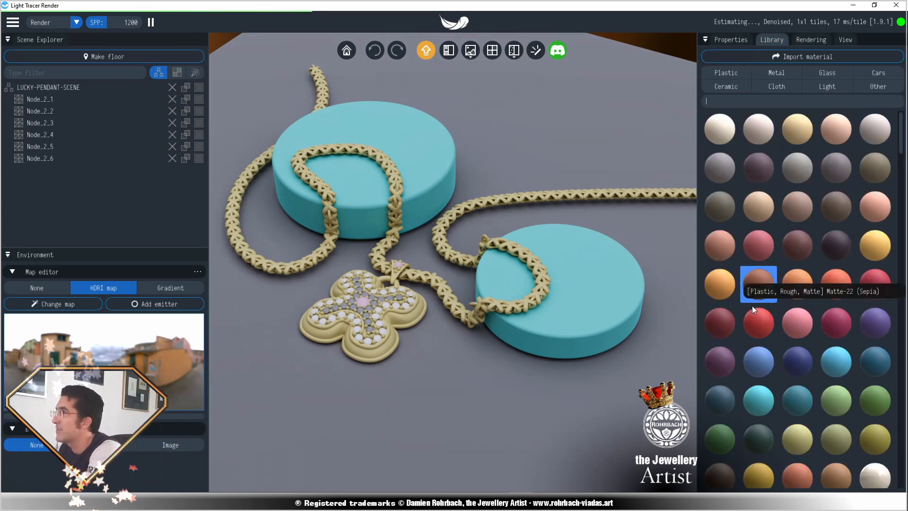
click(776, 72)
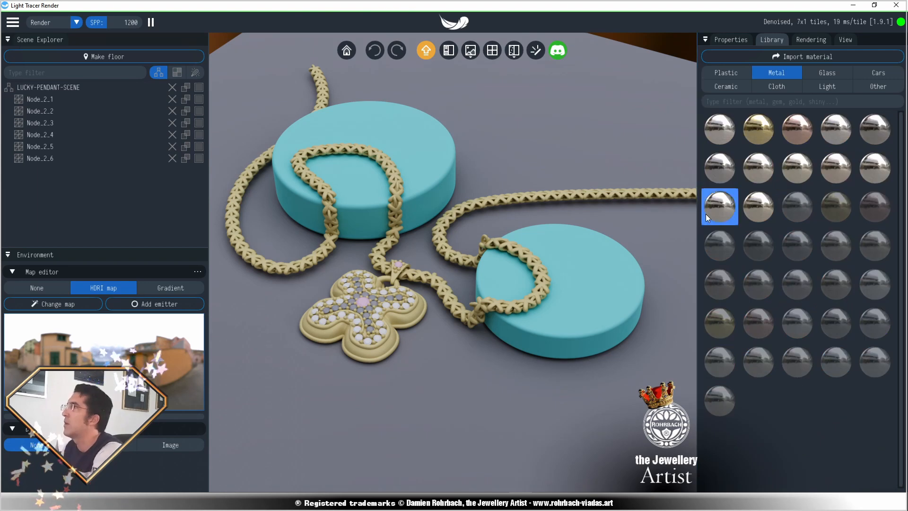
drag(767, 128, 398, 322)
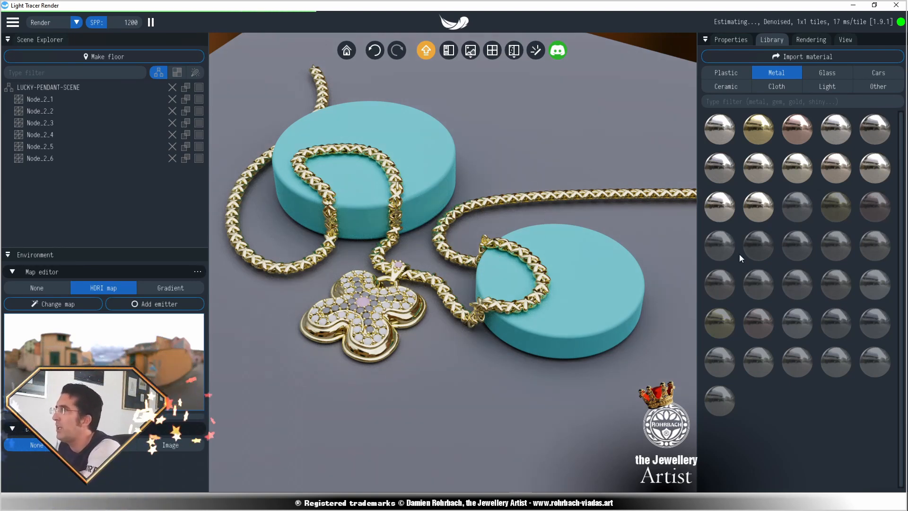
Step: Apply the Scratched Ceramic-01 (Champagne) material to the flat floor under the pendant
click(723, 89)
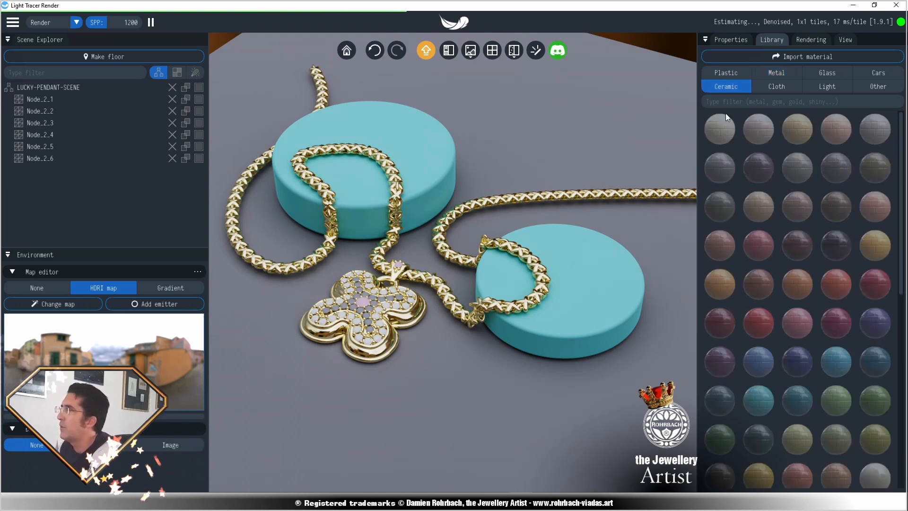
scroll(823, 234, down, 1)
scroll(823, 234, down, 3)
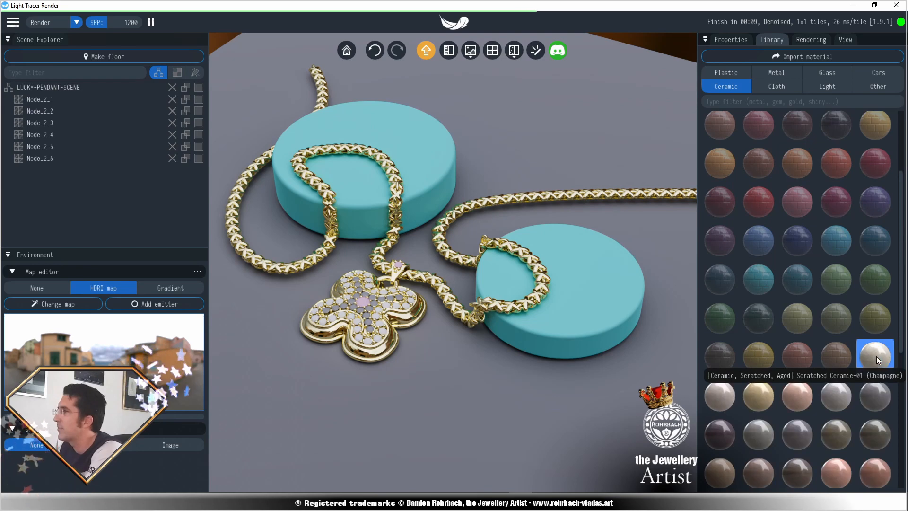
drag(876, 356, 513, 401)
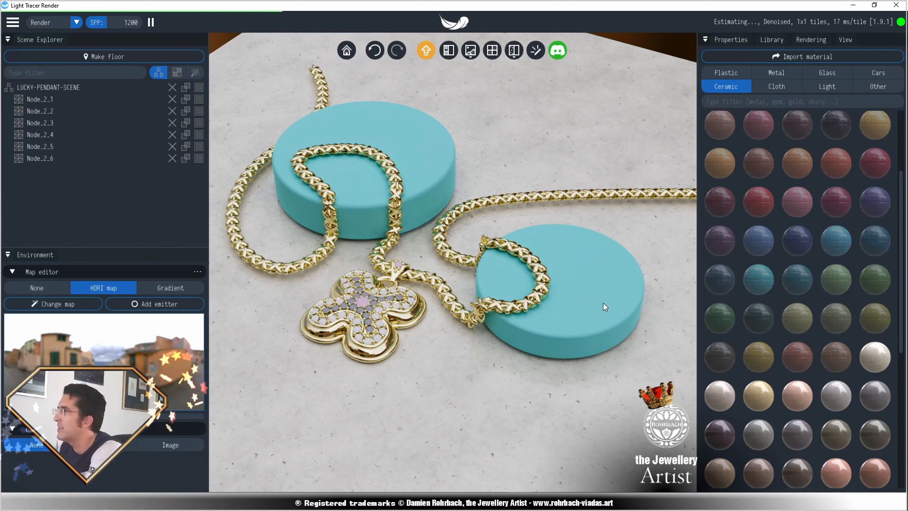
Step: Apply the sky-blue Scratched Ceramic-34 material to the two round display discs
scroll(858, 283, up, 3)
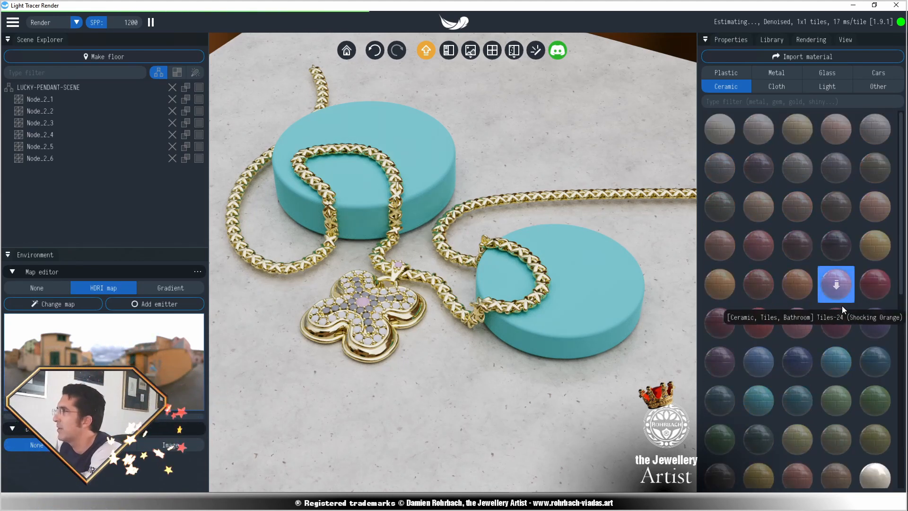
drag(901, 191, 901, 388)
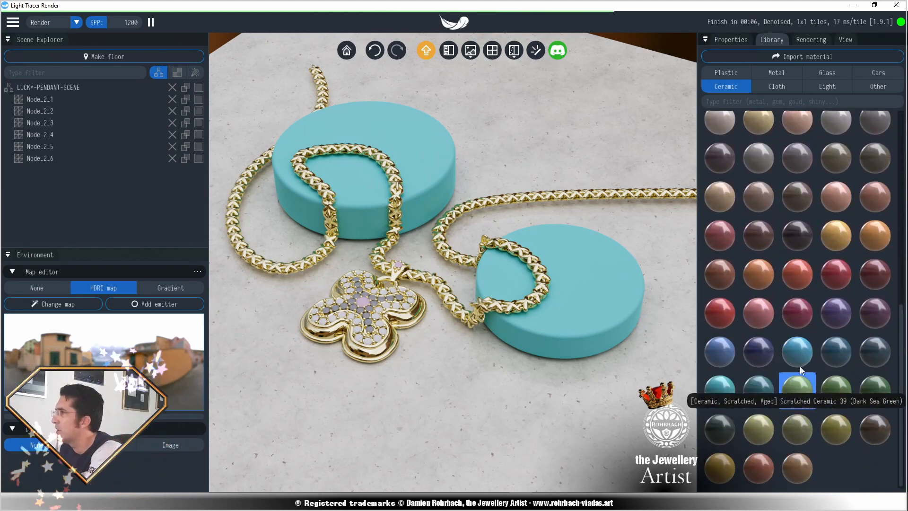
drag(785, 355, 584, 296)
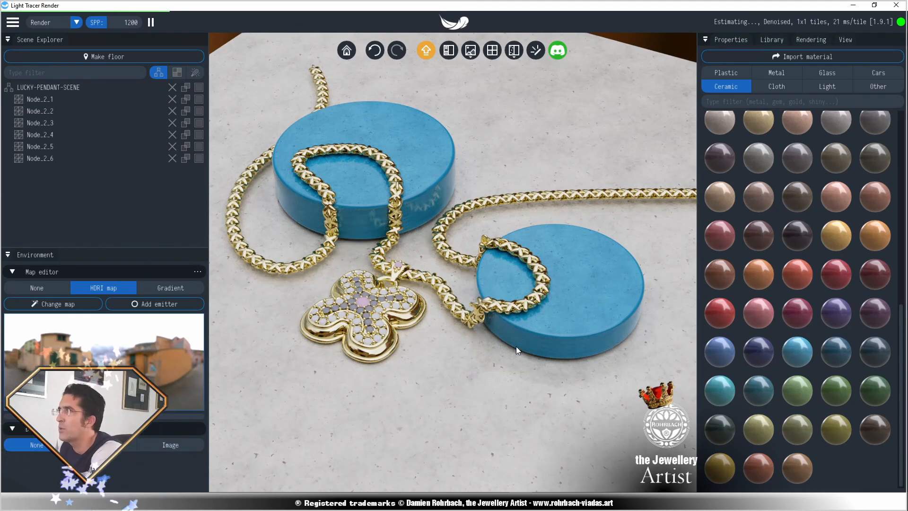
Step: Apply a clear, colourless gem material from the glass category to the white stones bordering the pendant's cross
scroll(373, 329, up, 6)
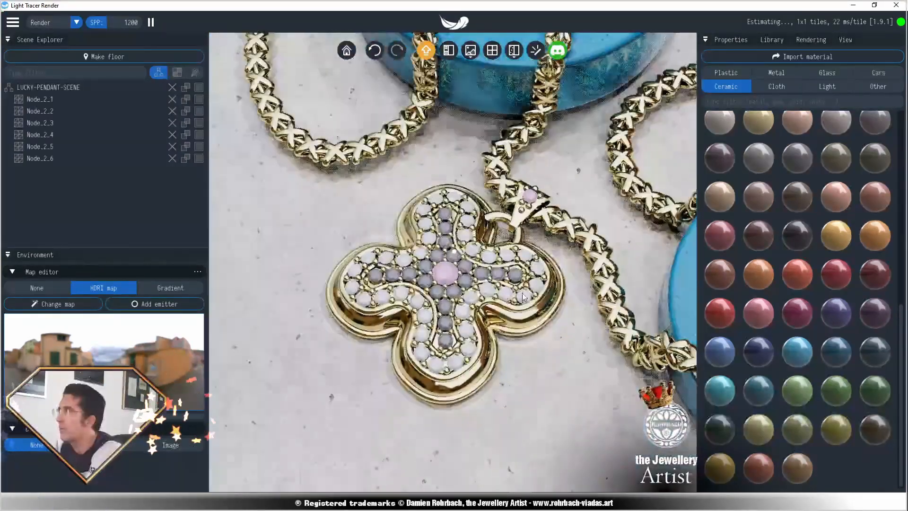
click(827, 72)
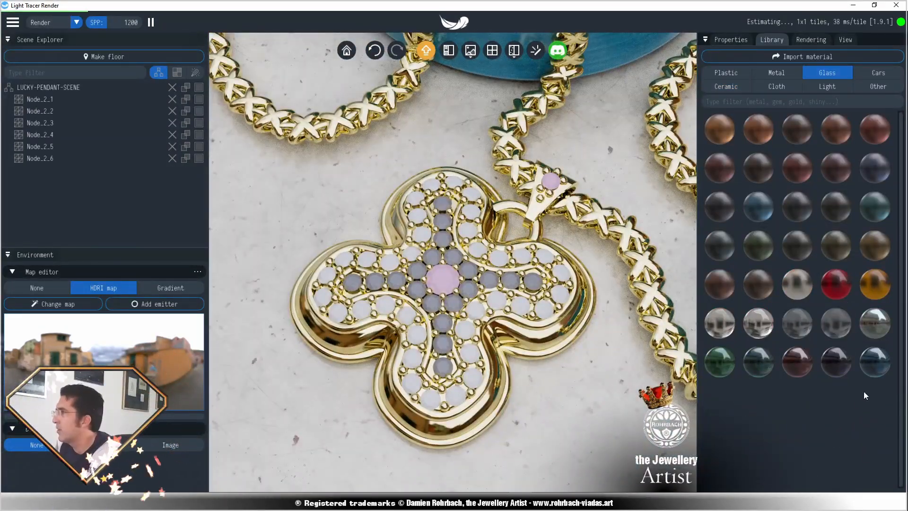
drag(767, 381, 543, 308)
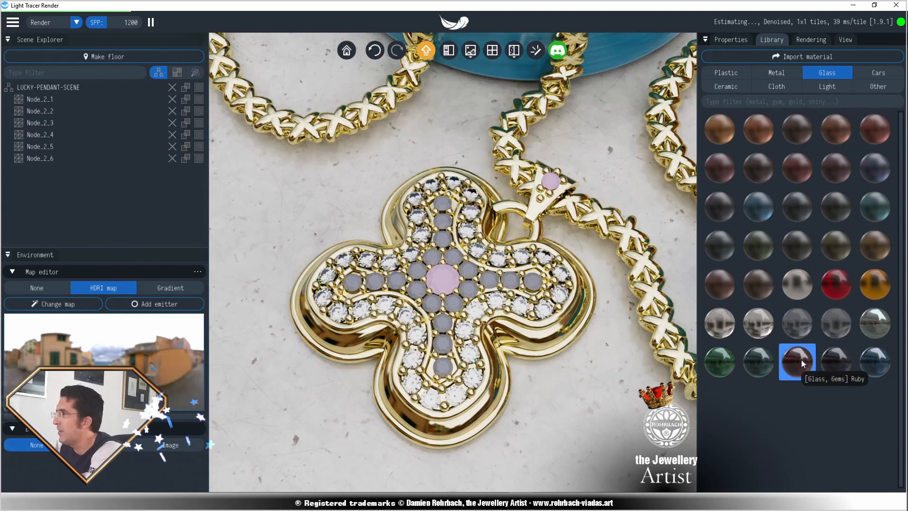
Step: Apply Ruby to the pendant's centre and bail stones, and Amethyst to the grey stones forming the cross
drag(801, 359, 447, 279)
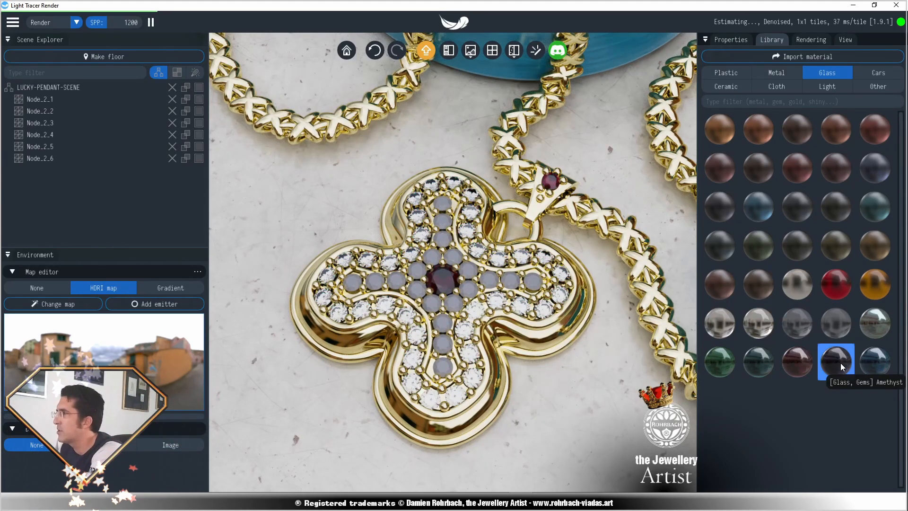
drag(841, 362, 491, 283)
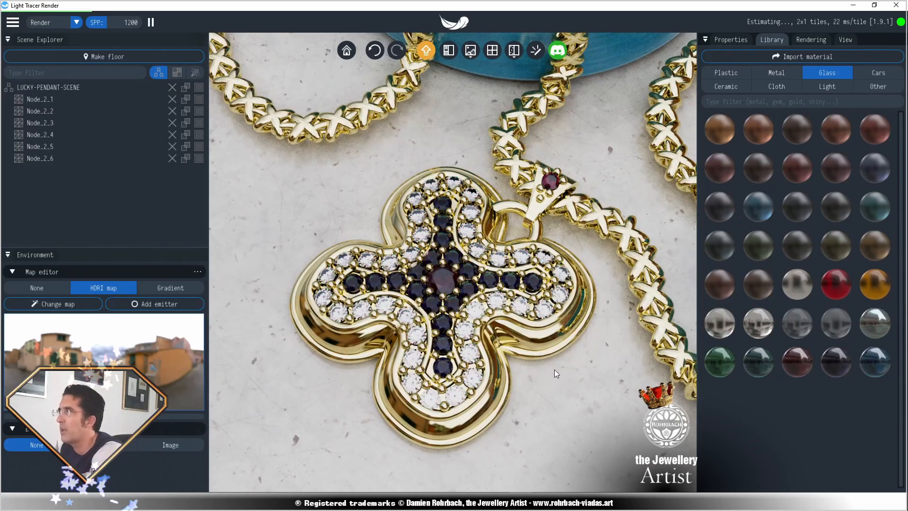
Step: Save the scene with its applied materials
click(13, 22)
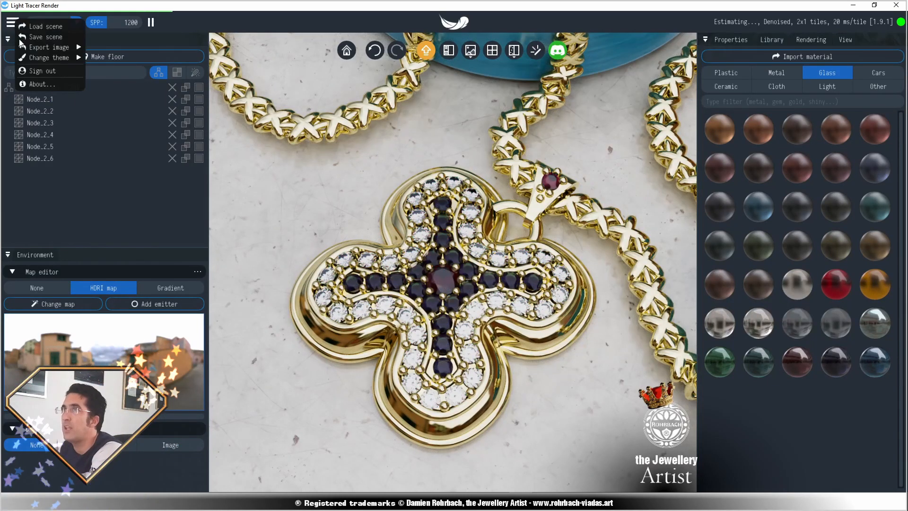
click(44, 36)
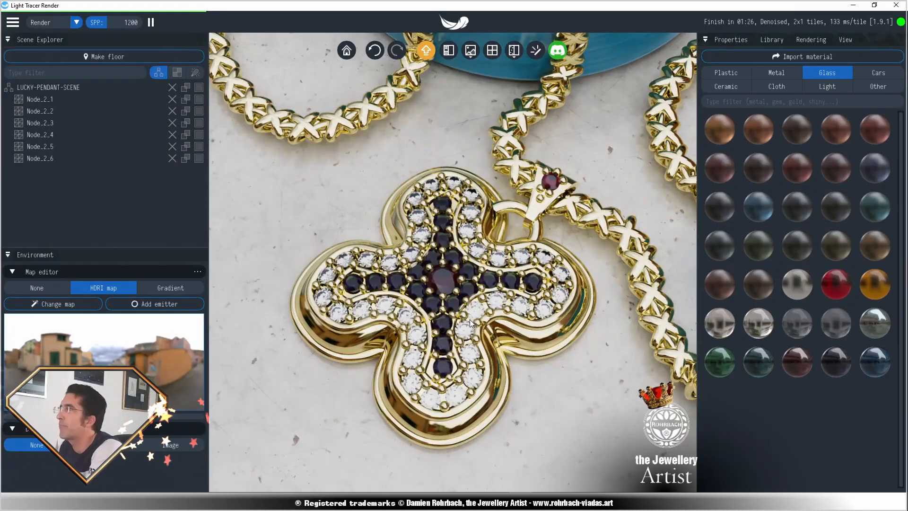
Step: Load ROUGHNESS-GOLD.jpg as the roughness texture of the pendant's gold material and set its roughness to 0.207
drag(469, 319, 503, 328)
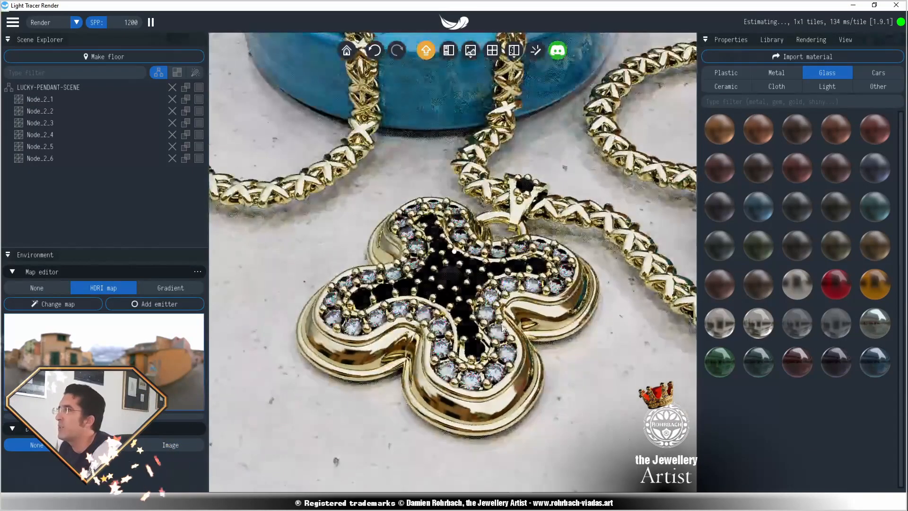
click(546, 315)
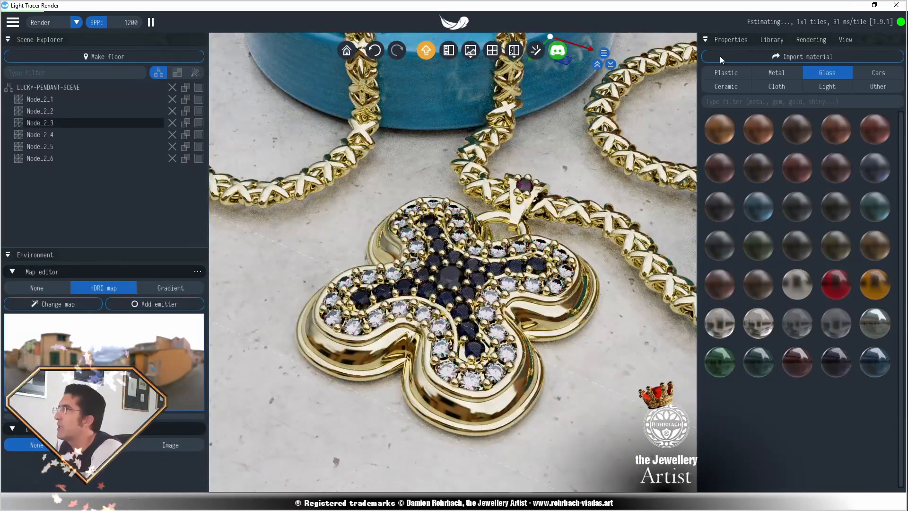
click(728, 39)
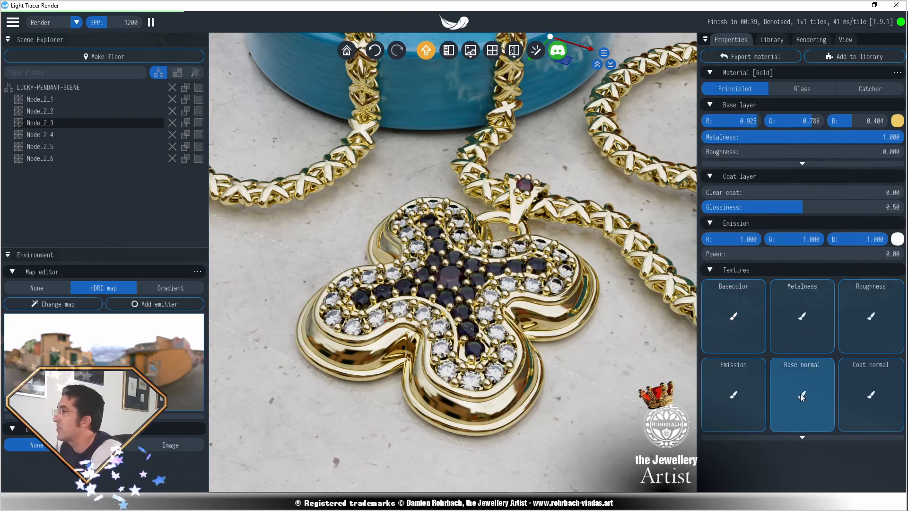
click(883, 297)
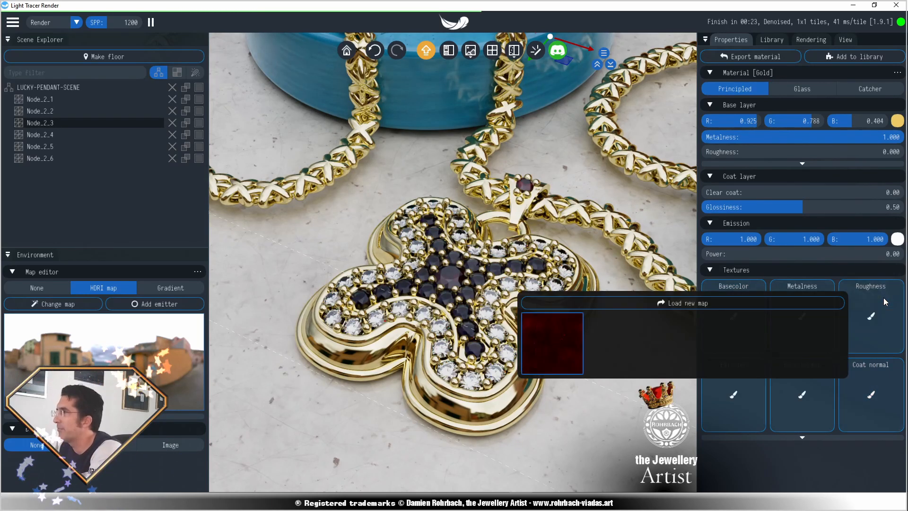
click(704, 304)
double_click(370, 86)
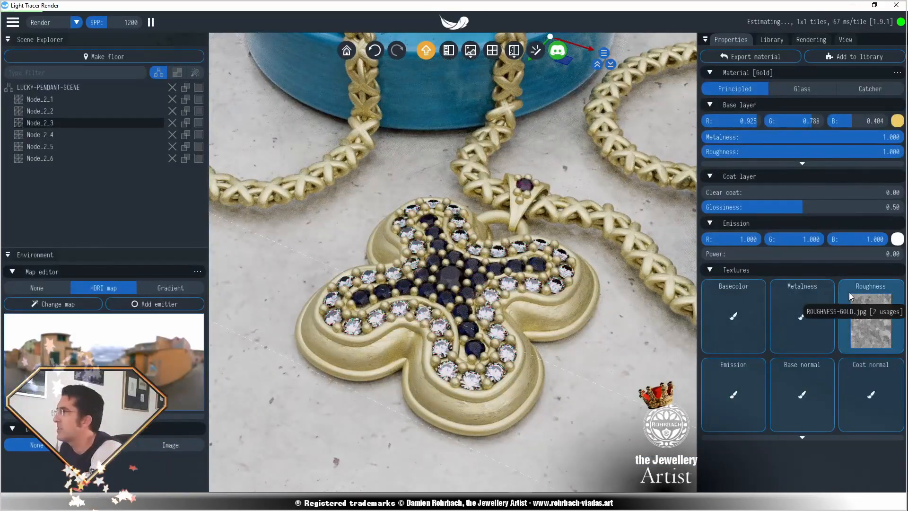
mouse_move(779, 149)
mouse_down()
mouse_move(735, 150)
mouse_move(772, 152)
mouse_up()
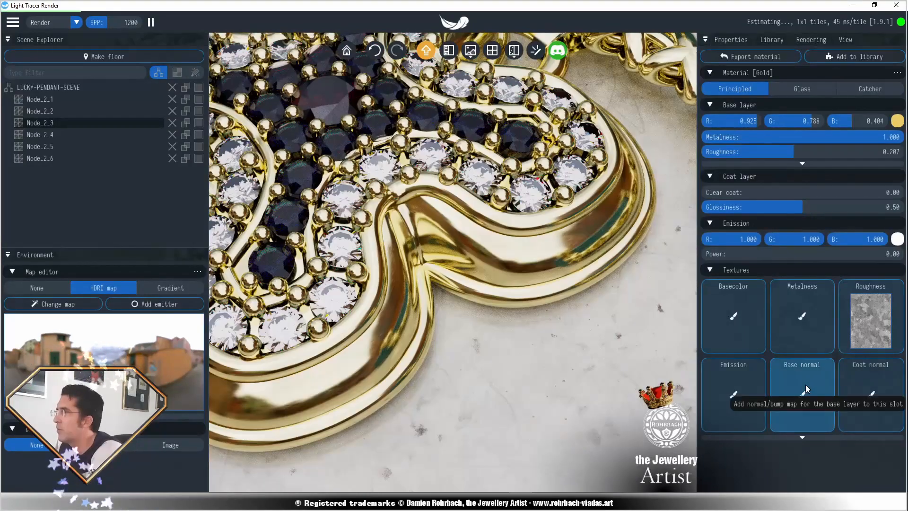
Step: Load ROUGHNESS-GOLD.jpg as the gold material's base normal map and lower the map's strength
click(802, 392)
click(643, 382)
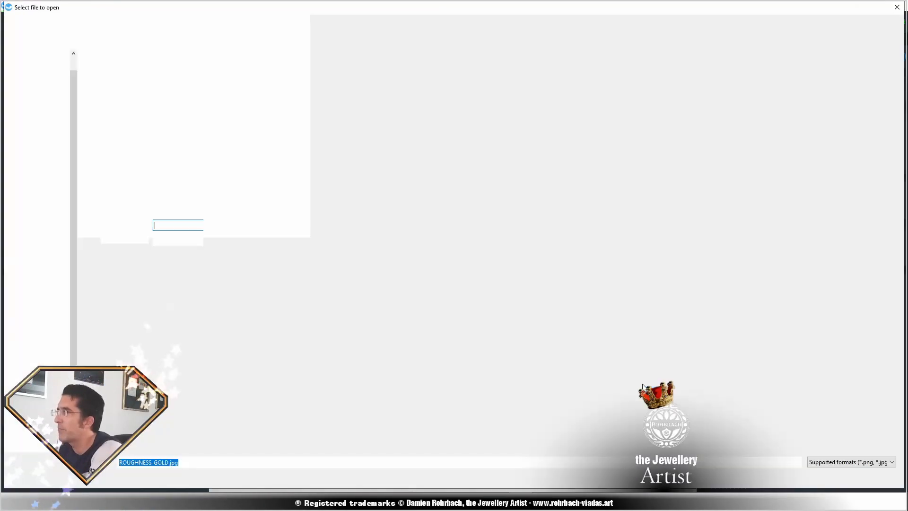
key(Return)
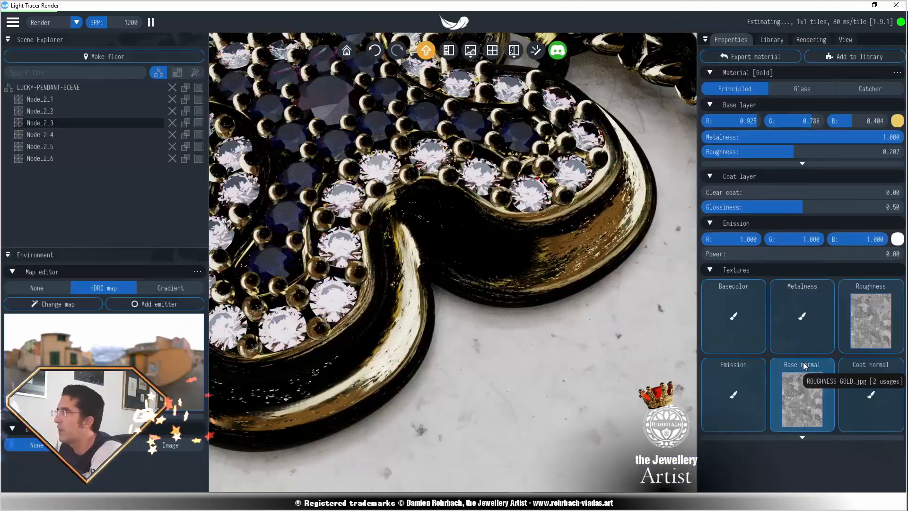
click(803, 366)
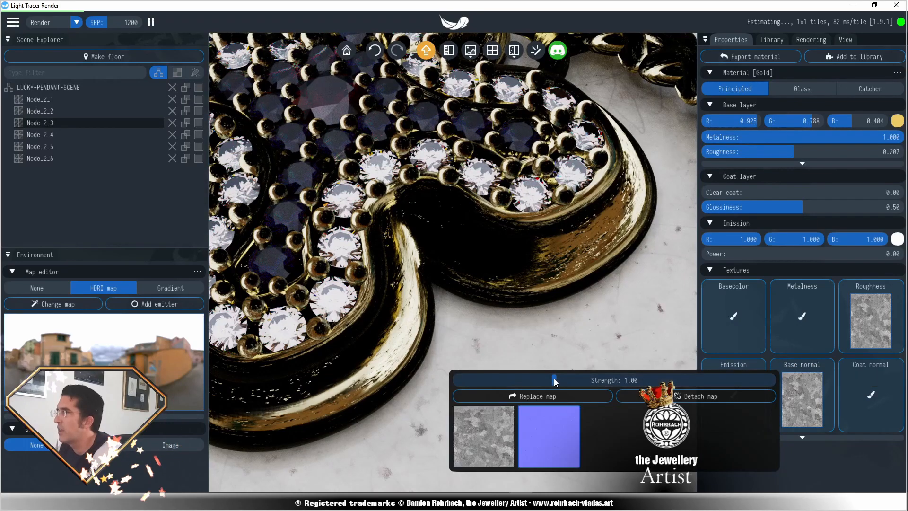
drag(554, 380, 447, 414)
click(499, 433)
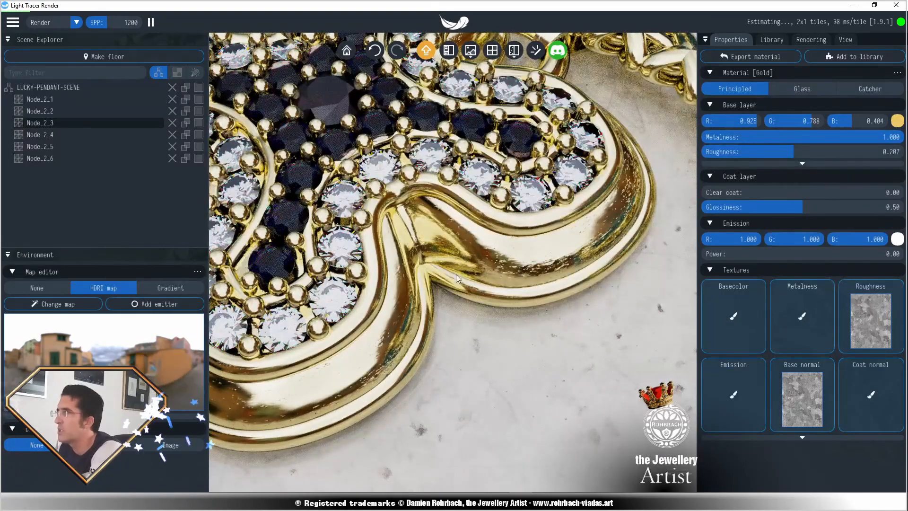
scroll(460, 299, down, 5)
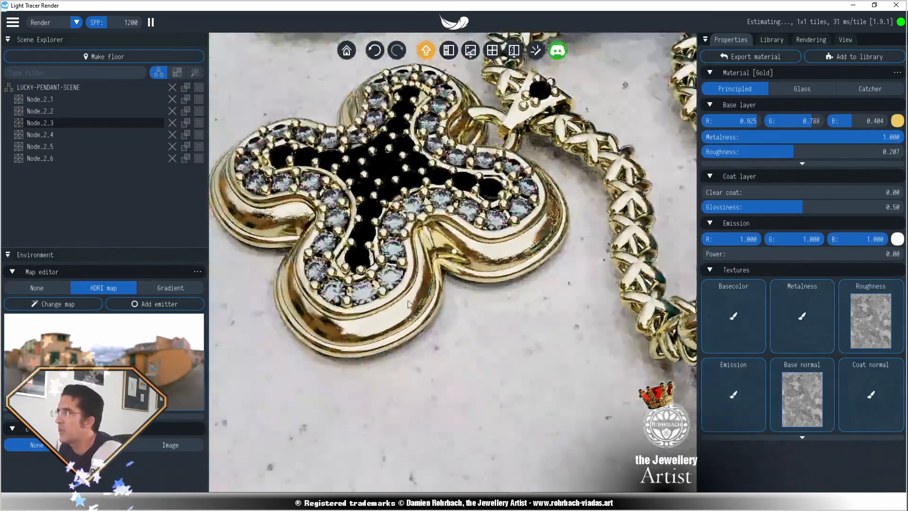
drag(410, 304, 553, 217)
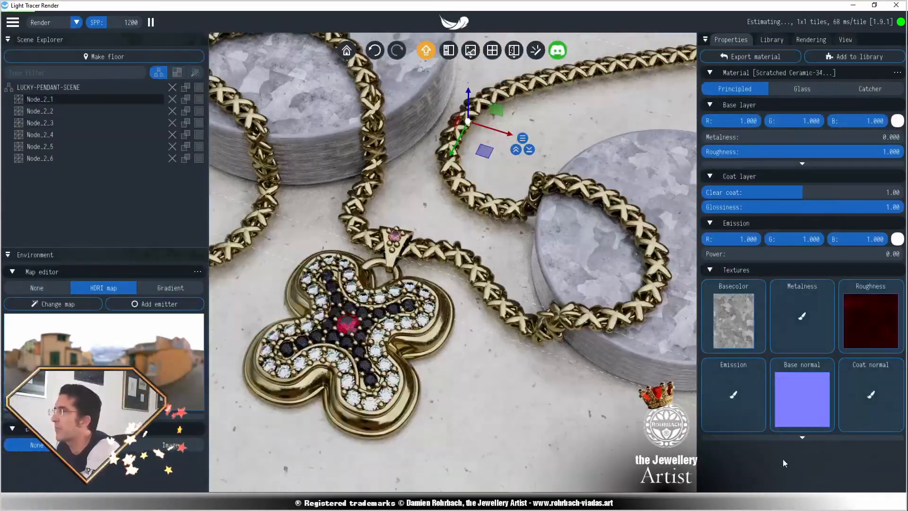
Step: Set the dispersion of the pendant's diamond material to 0.044
click(797, 435)
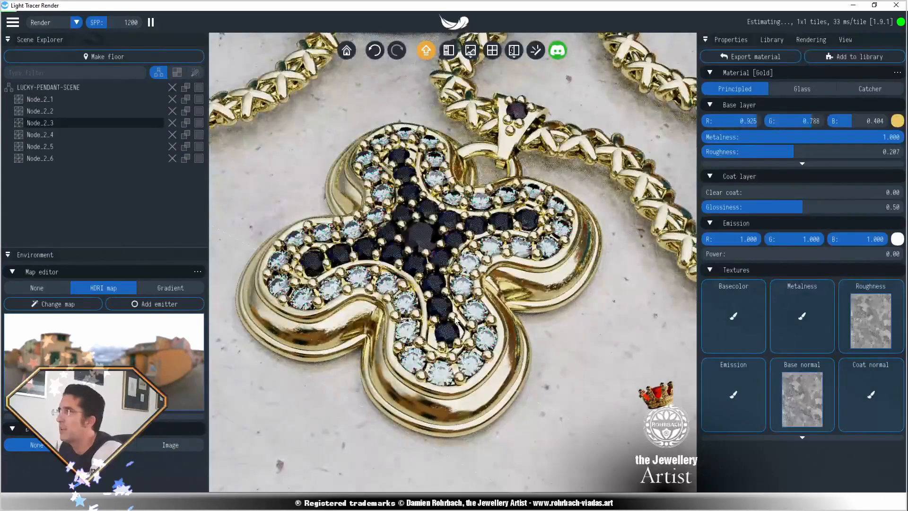
scroll(462, 318, up, 6)
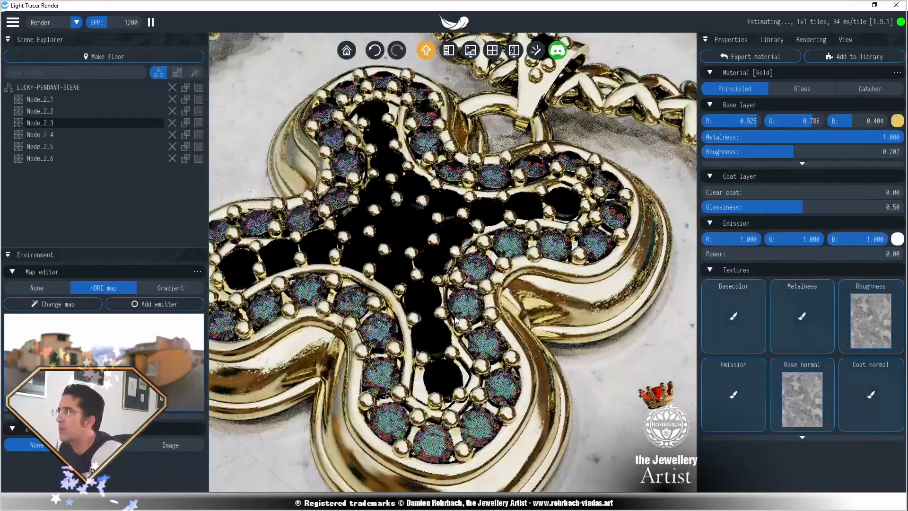
click(485, 271)
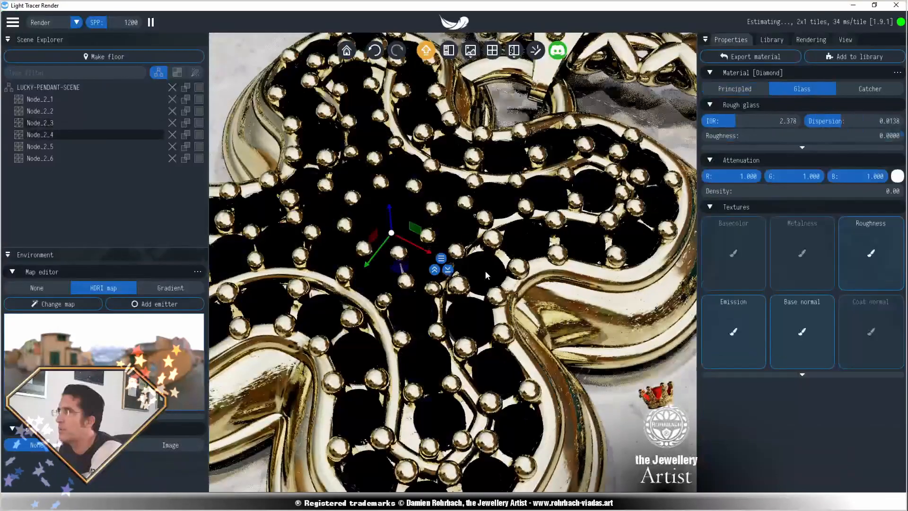
double_click(834, 121)
text(.044)
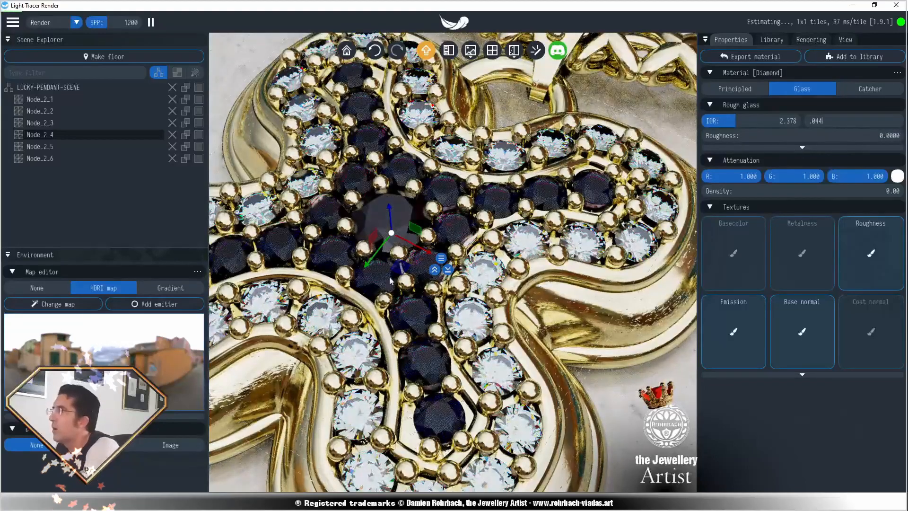
Step: Lighten the ruby material's attenuation colour to pink #FF8A98
click(410, 205)
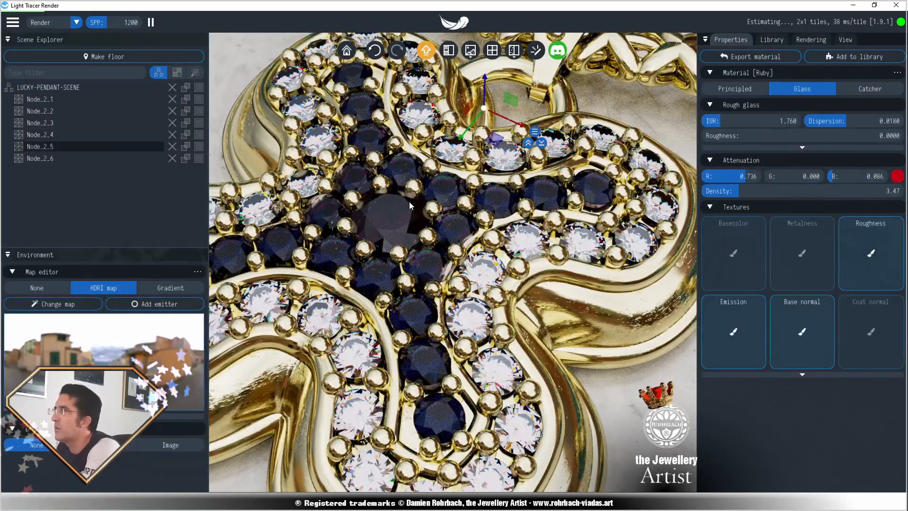
click(897, 176)
drag(861, 204, 823, 183)
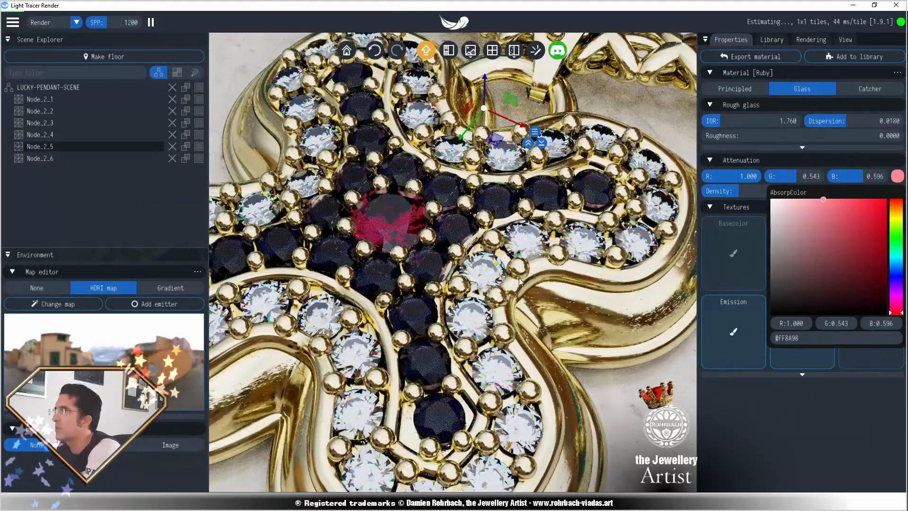
click(466, 230)
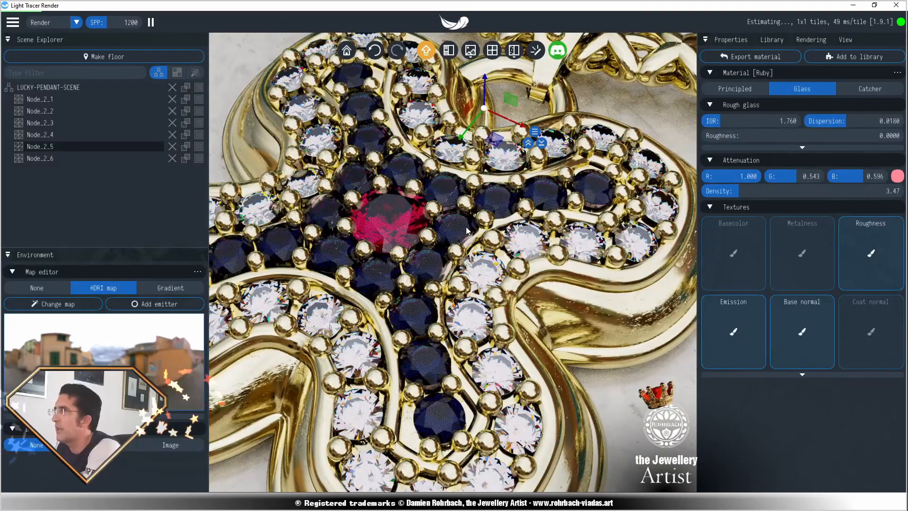
Step: Change the attenuation colour of the amethyst cross stones to dark grey #232323
click(588, 192)
click(897, 176)
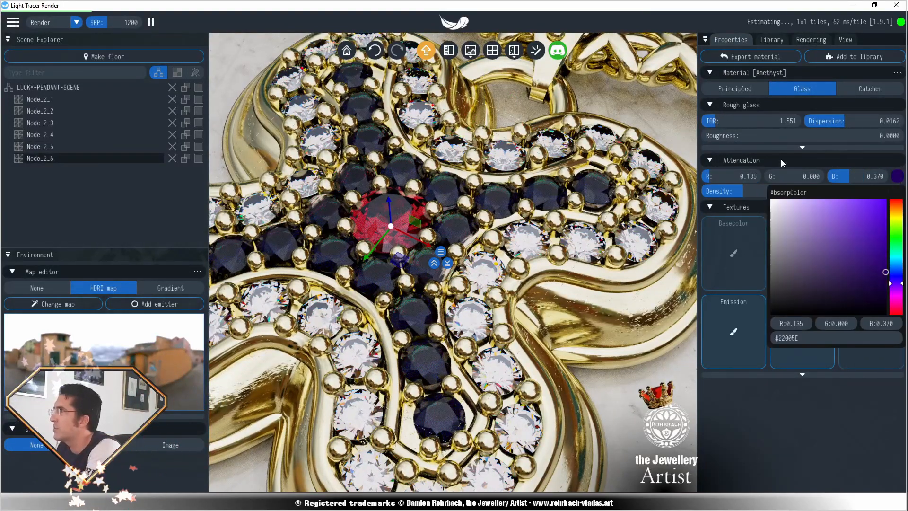
click(772, 299)
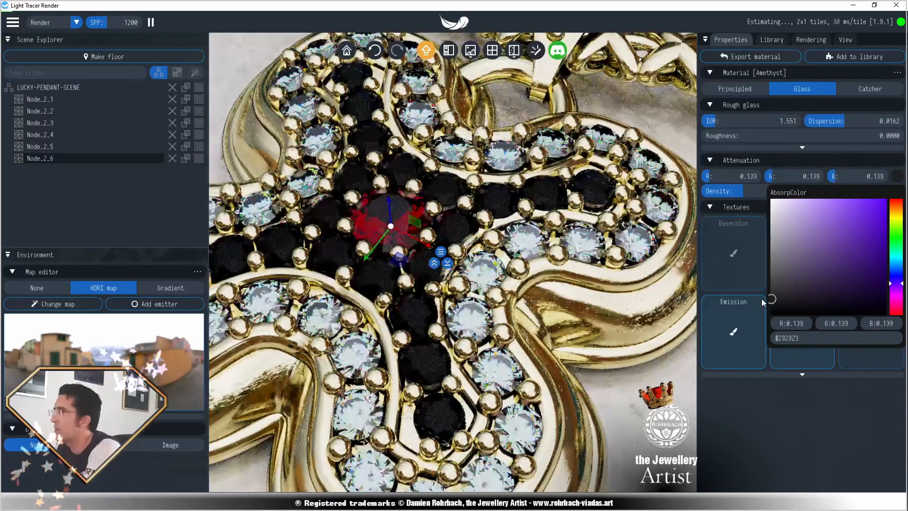
click(787, 433)
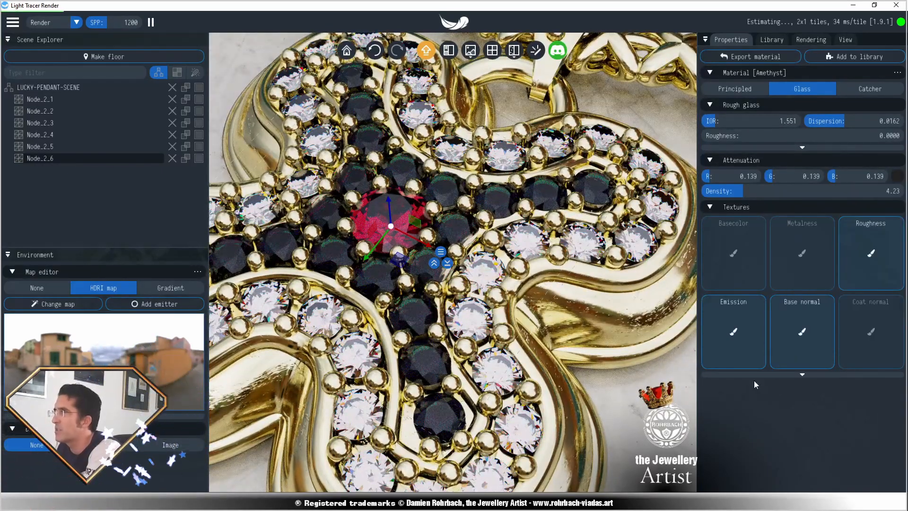
Step: Replace the basecolor texture of the floor's Scratched Ceramic material with a veined marble image
scroll(502, 252, down, 5)
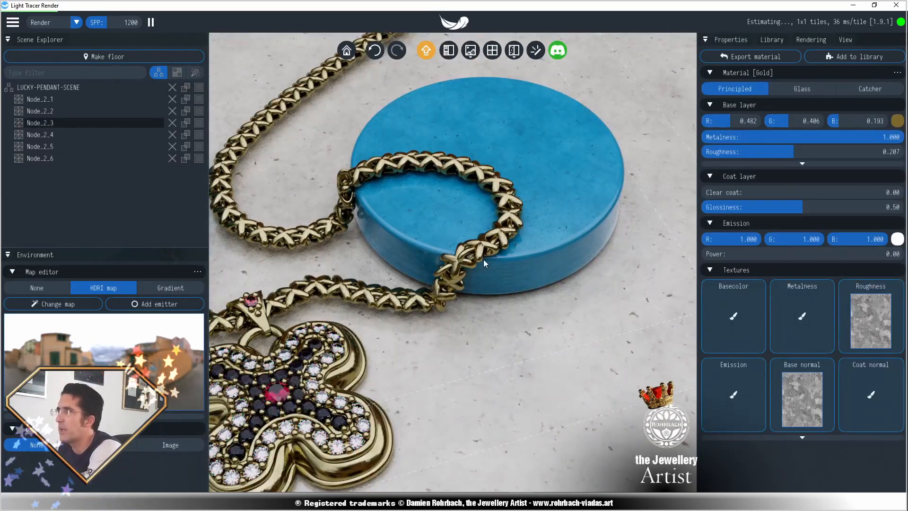
drag(483, 259, 360, 256)
right_drag(358, 254, 412, 278)
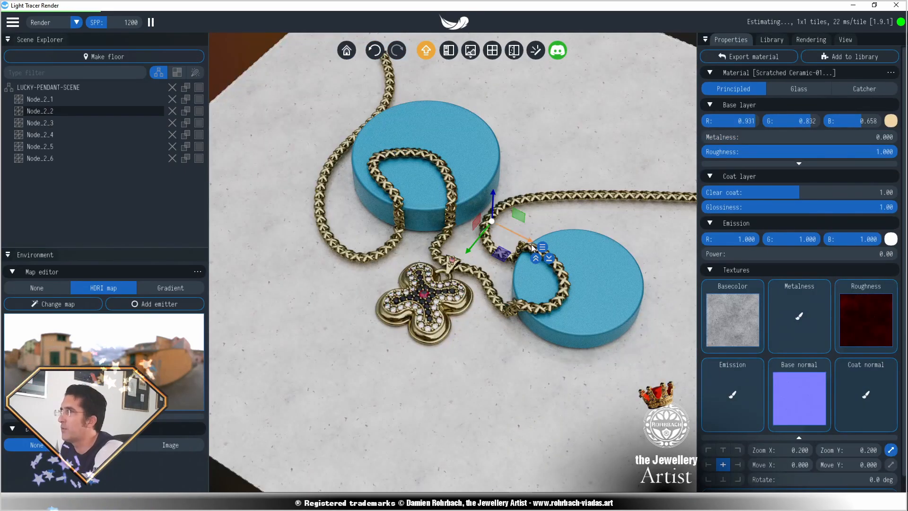
scroll(548, 310, up, 5)
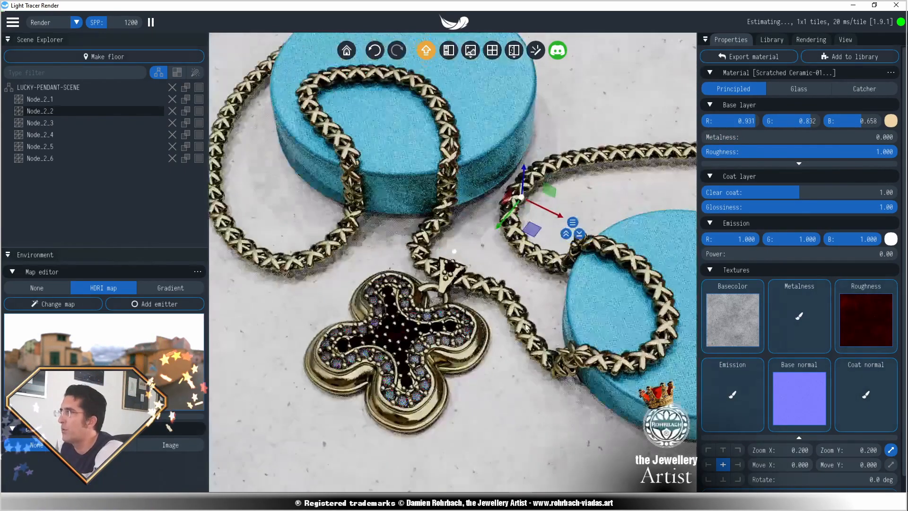
click(730, 316)
click(509, 364)
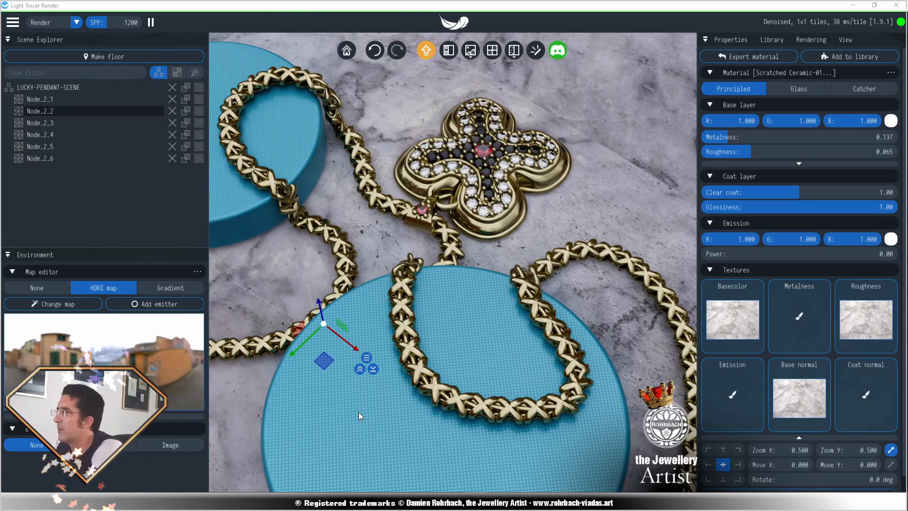
Step: Load cayley_interior_4k.hdr from the MYIMAGESworking folder as the environment's HDRI map
click(71, 304)
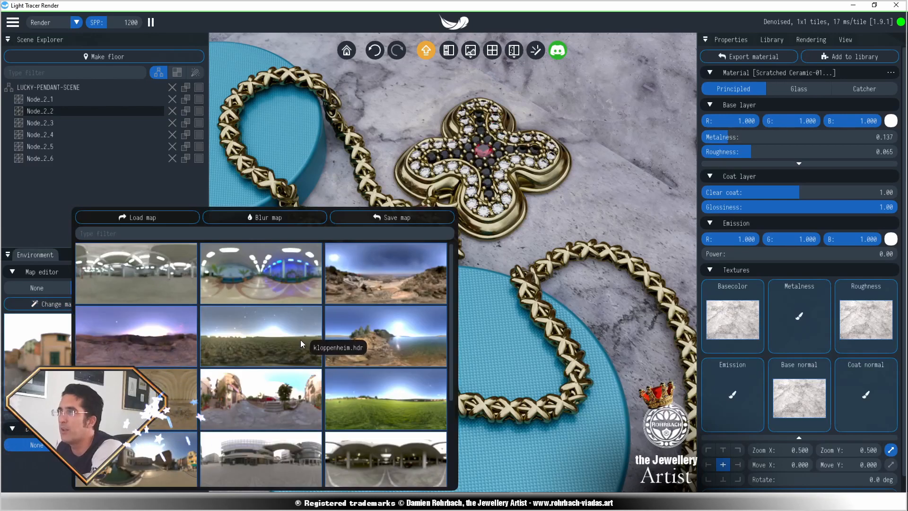
scroll(327, 331, down, 2)
scroll(327, 331, up, 2)
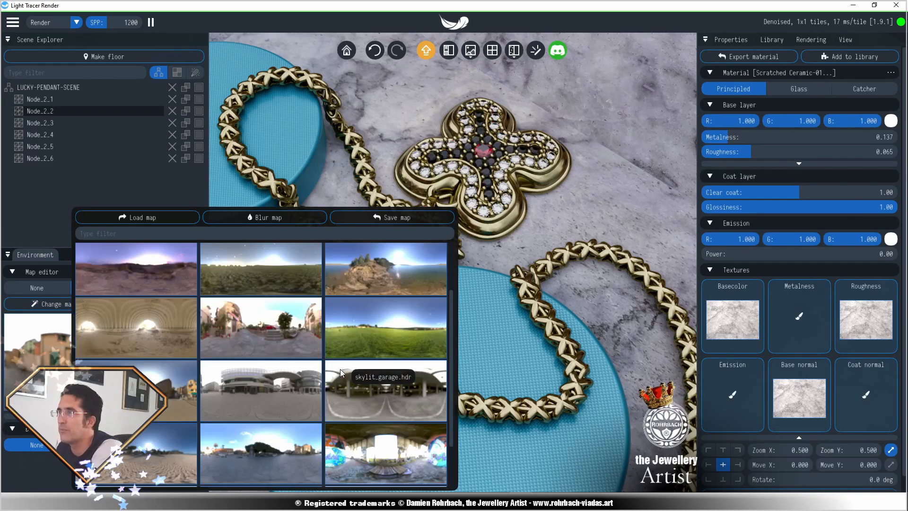
scroll(296, 374, down, 1)
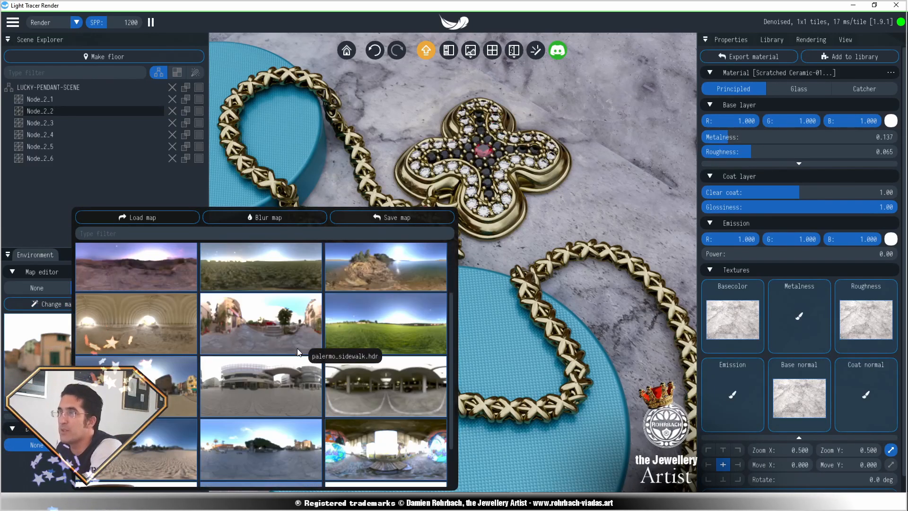
scroll(298, 384, up, 1)
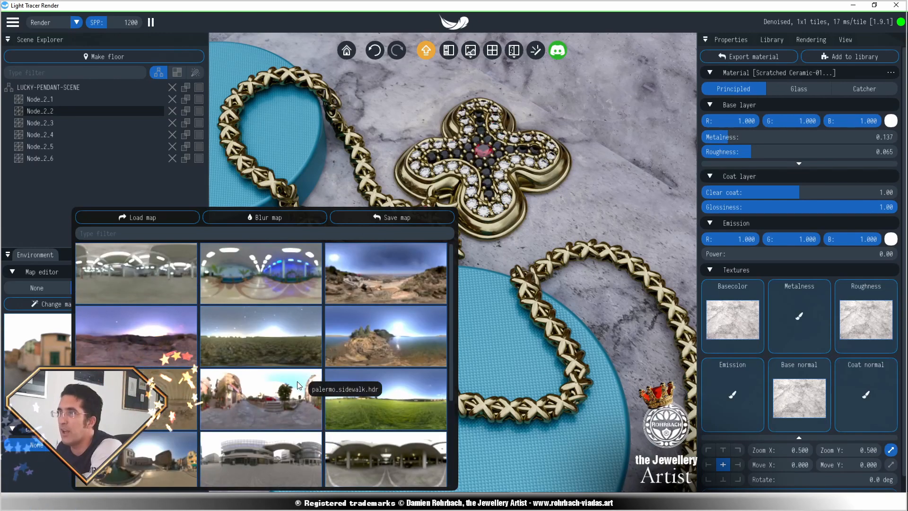
click(132, 220)
scroll(627, 352, down, 15)
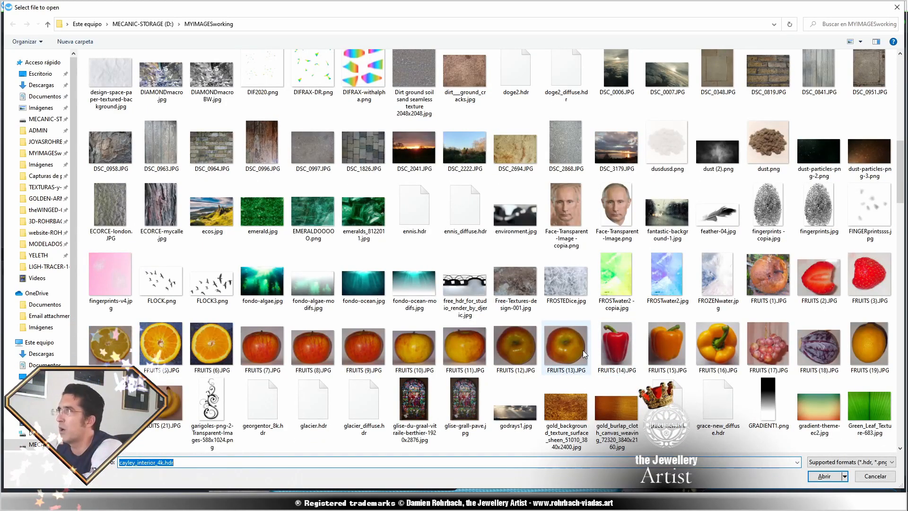
scroll(582, 350, up, 3)
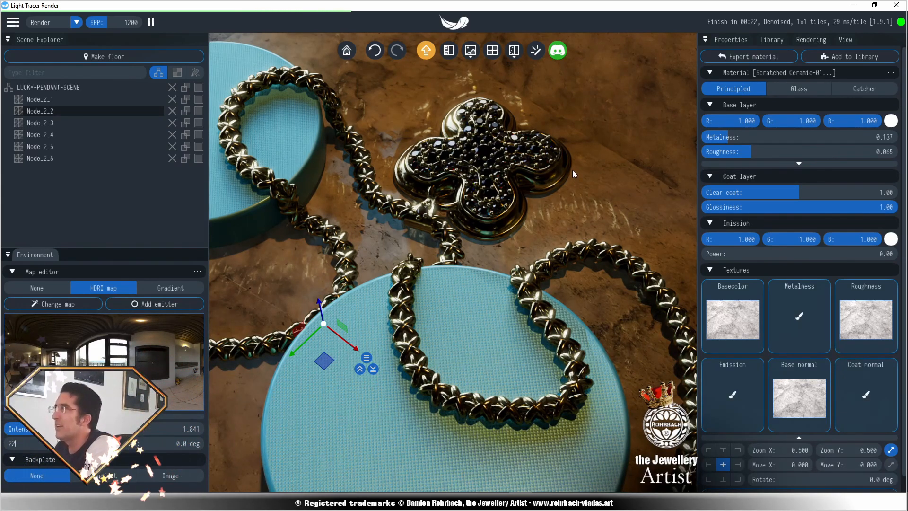
Step: Add a round emitter beside the bright windows on the environment map and set the map's intensity to about 2.956
click(136, 304)
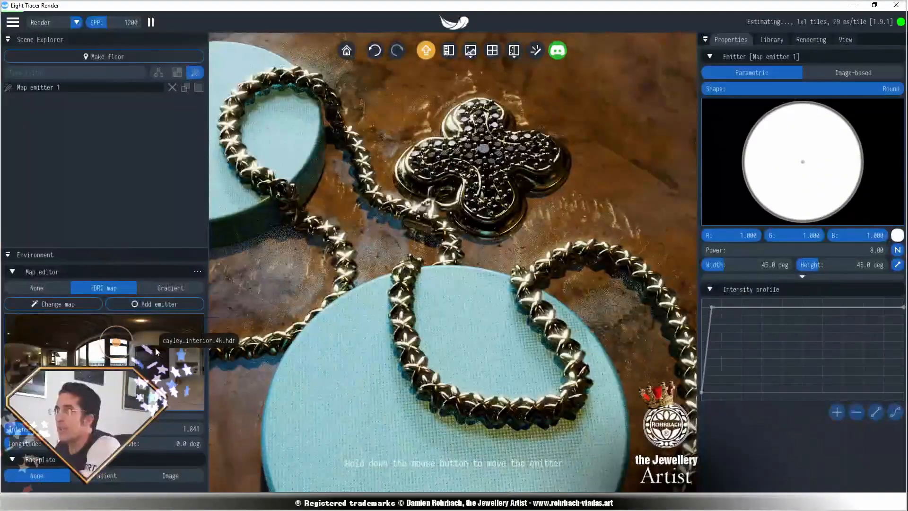
mouse_move(134, 349)
mouse_down()
mouse_move(138, 360)
mouse_move(137, 351)
mouse_up()
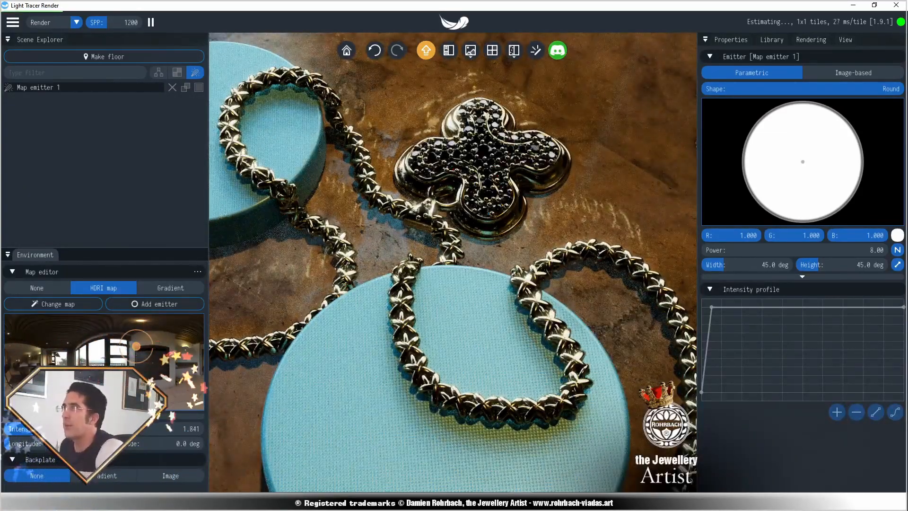
drag(130, 429, 90, 424)
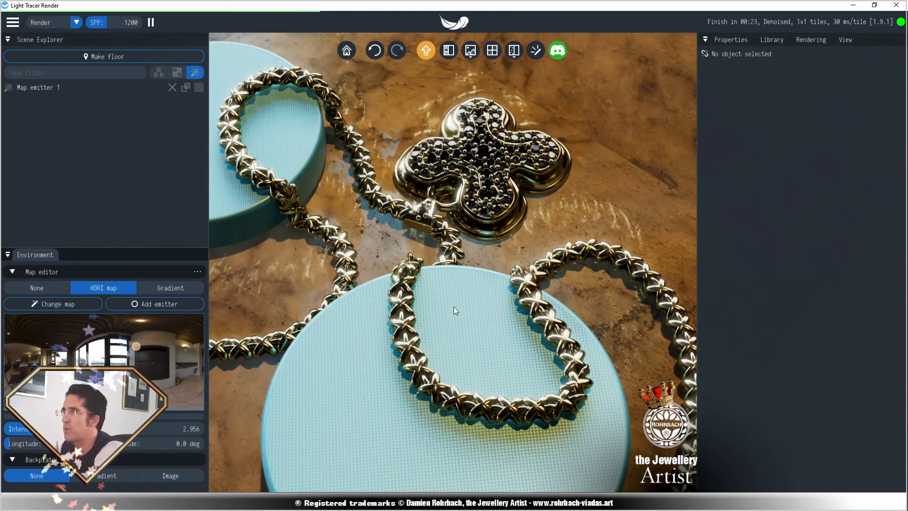
Step: Replace the environment's HDRI map with cape_hill_4k.hdr
click(83, 304)
click(170, 217)
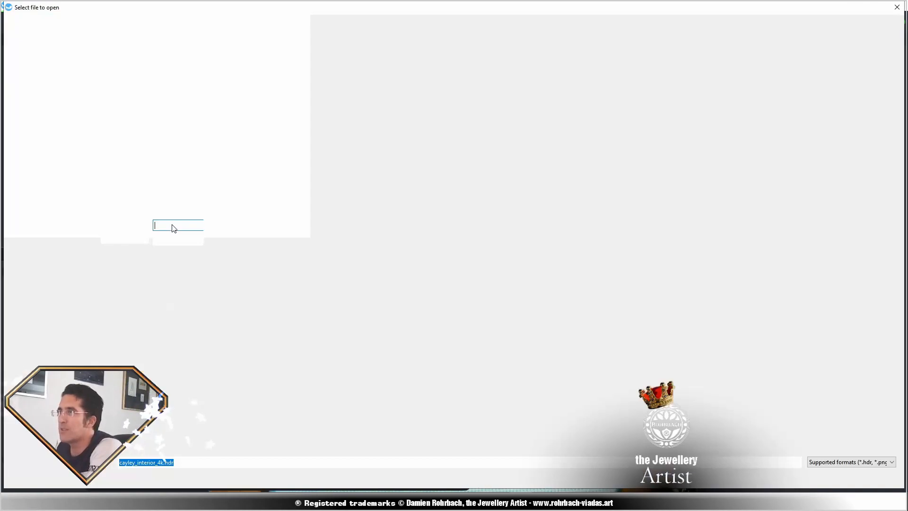
scroll(430, 310, down, 10)
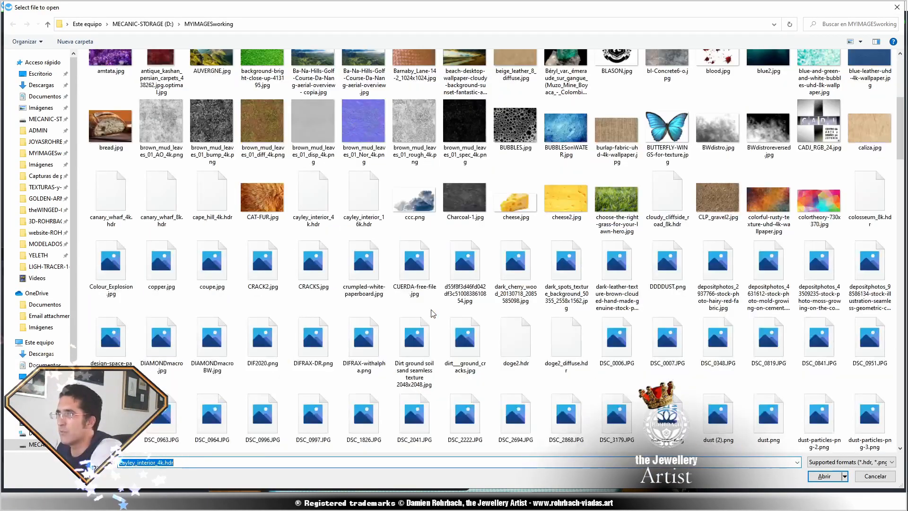
scroll(351, 317, up, 4)
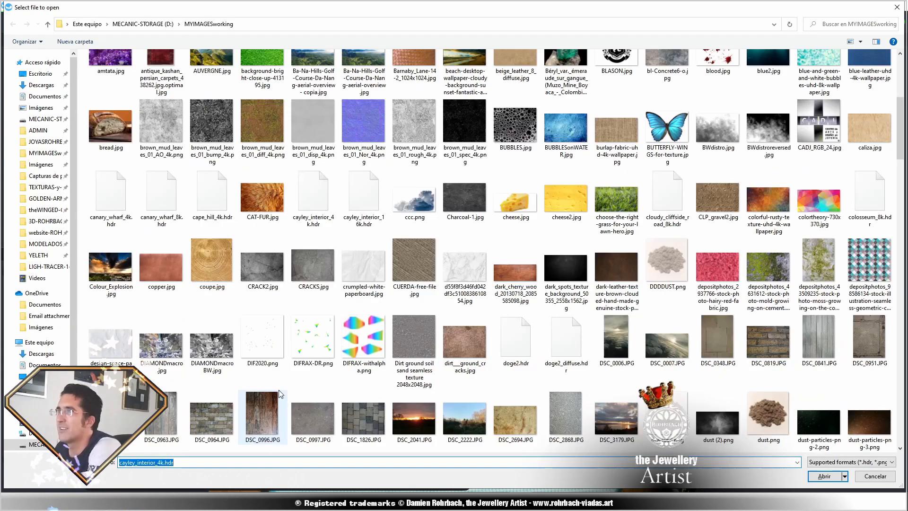
double_click(220, 193)
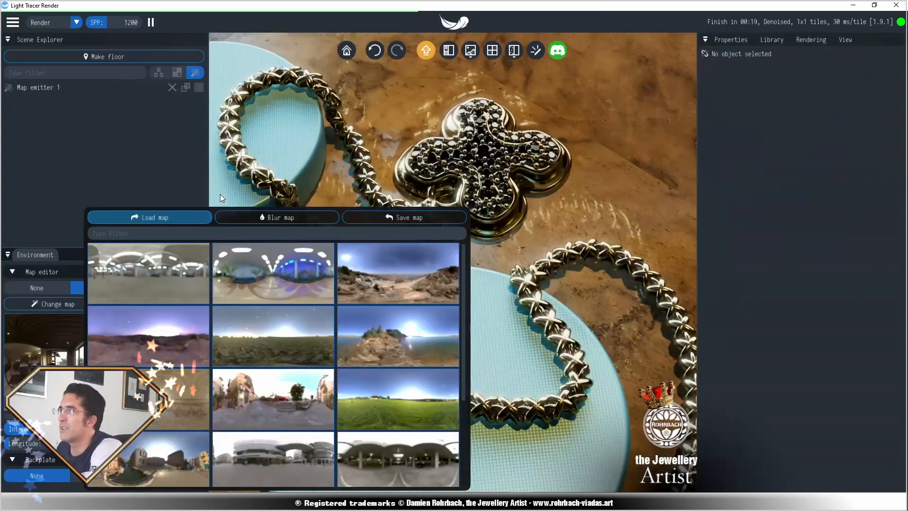
click(426, 384)
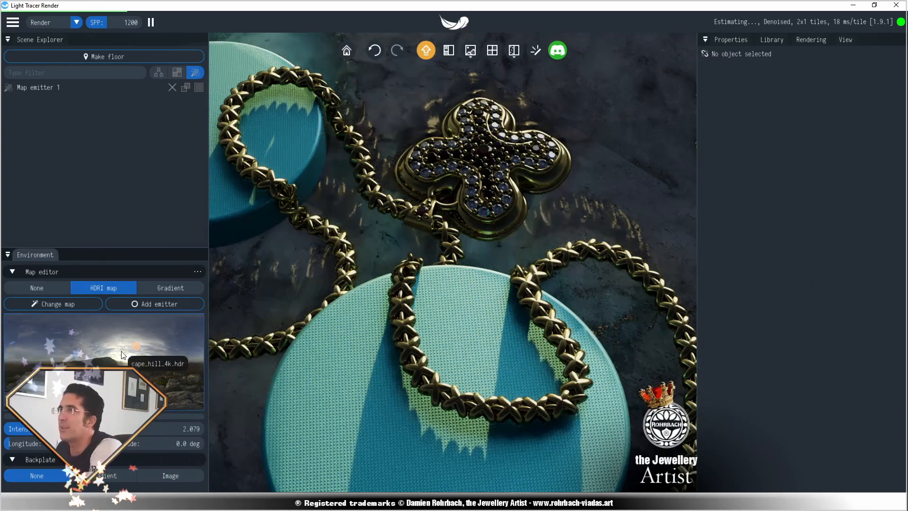
Step: Move the emitter on the environment map and try map longitudes of 180 and 22 degrees before settling on 0
drag(134, 347, 52, 347)
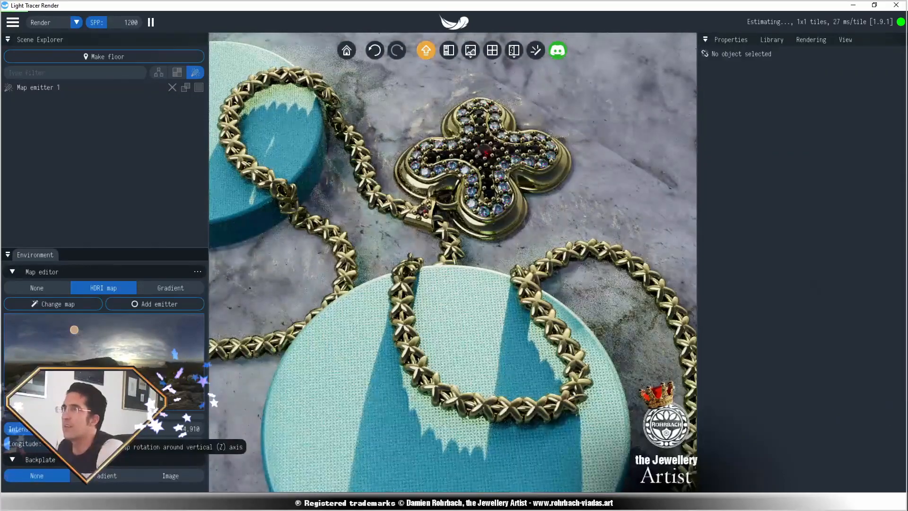
double_click(24, 443)
text(180)
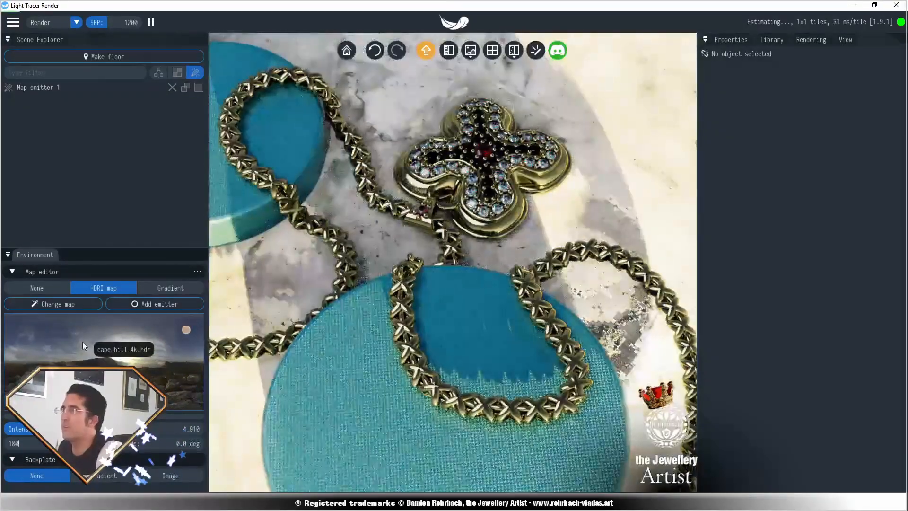
double_click(23, 443)
text(22)
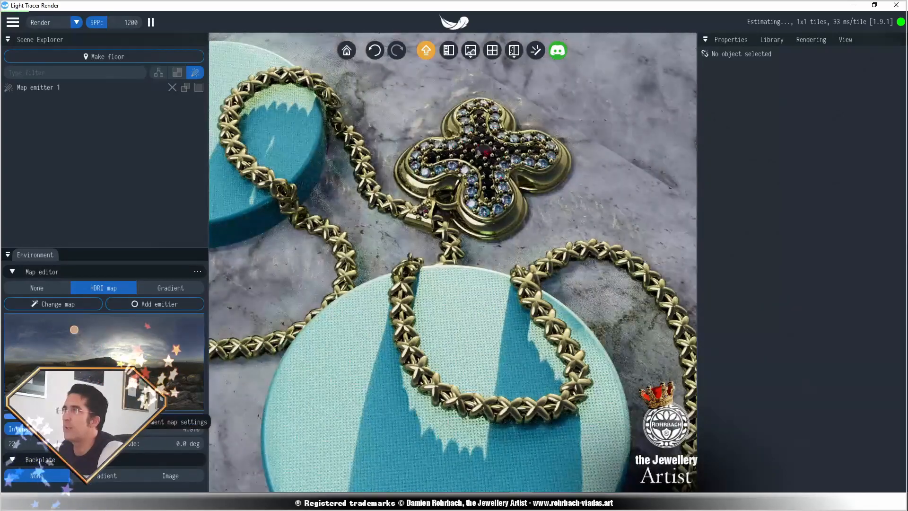
double_click(32, 441)
text(0)
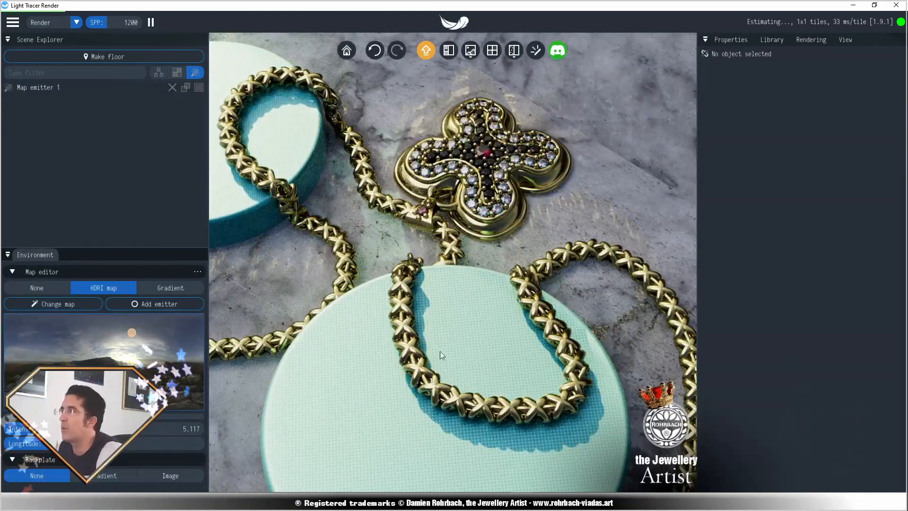
Step: Offset the floor material's texture by 0.300 in X and set its zoom to 0.499
click(654, 54)
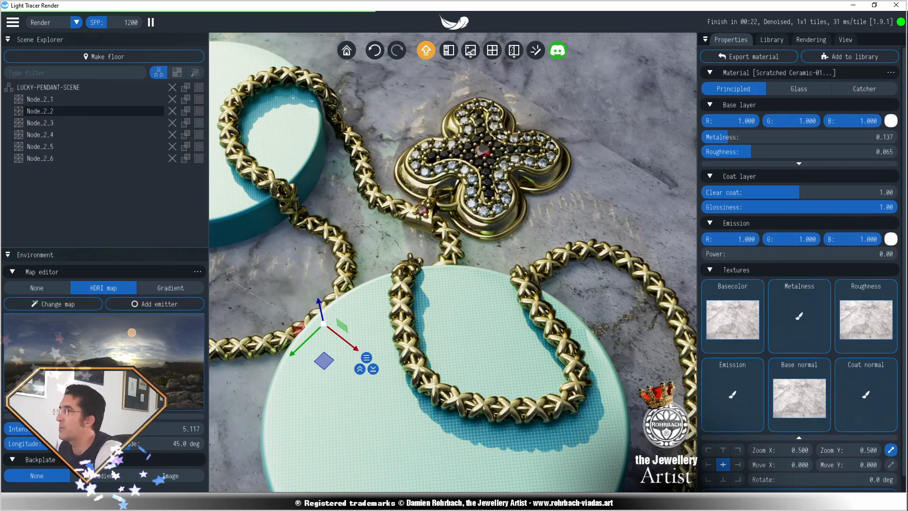
click(723, 450)
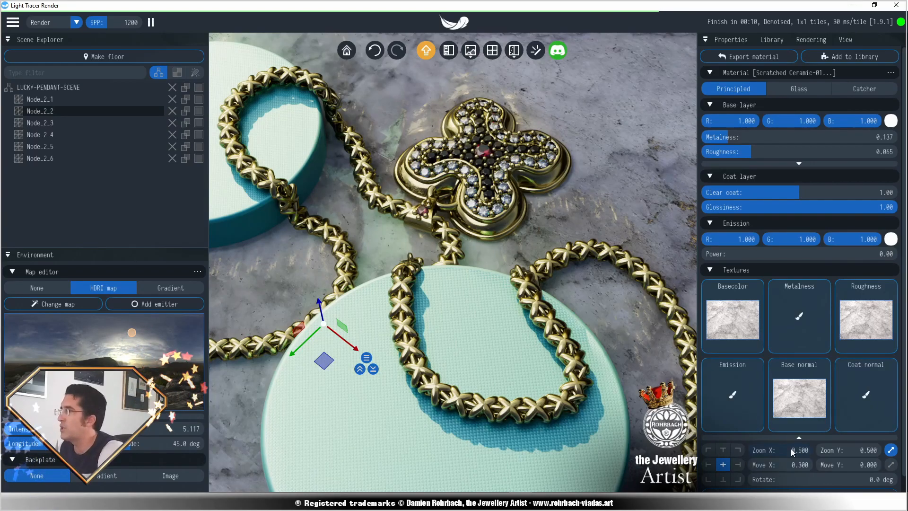
drag(791, 448, 782, 449)
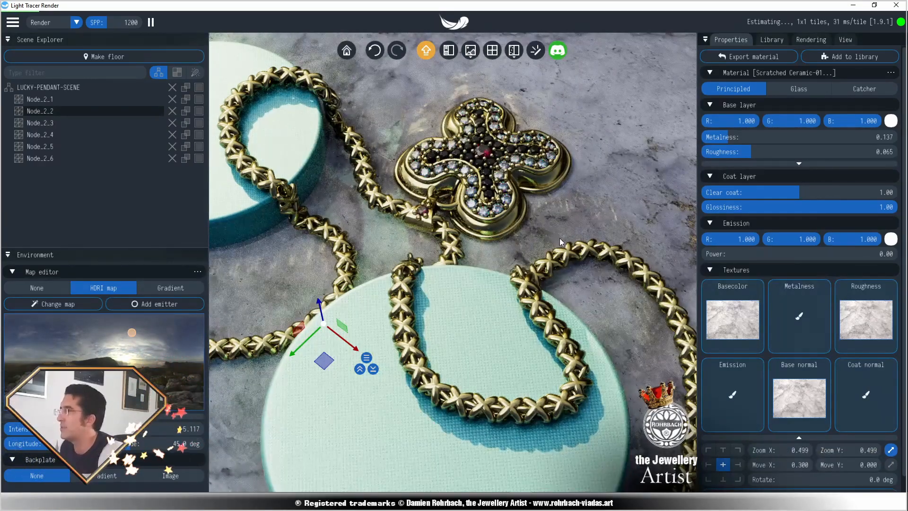
Step: Set the floor material's texture zoom to 0.6 in both X and Y
click(774, 450)
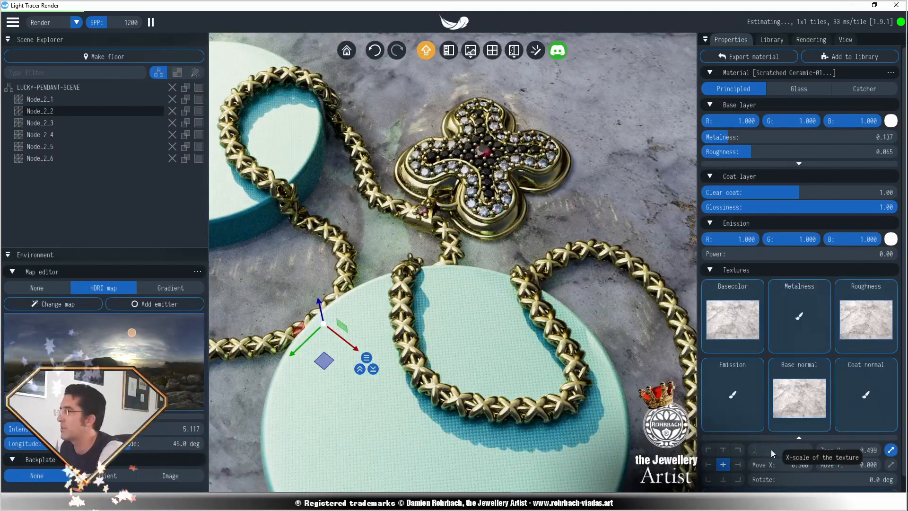
text(.6)
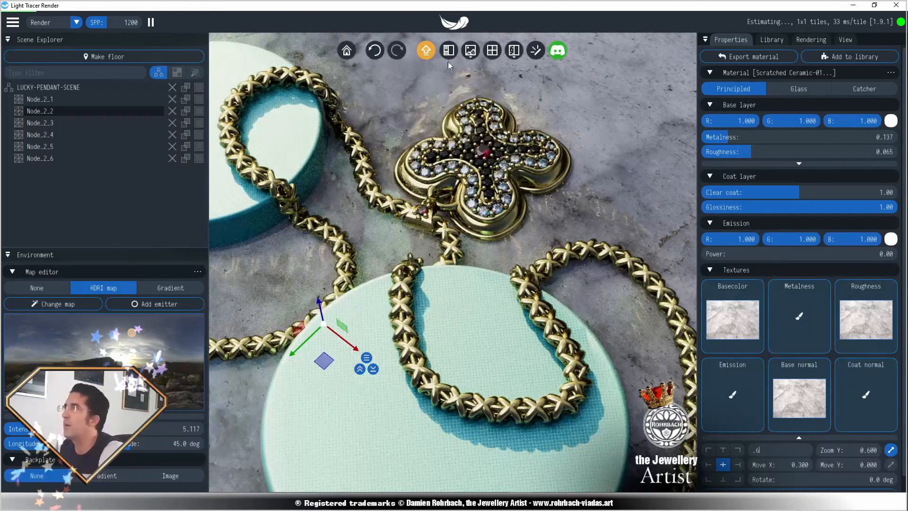
click(453, 50)
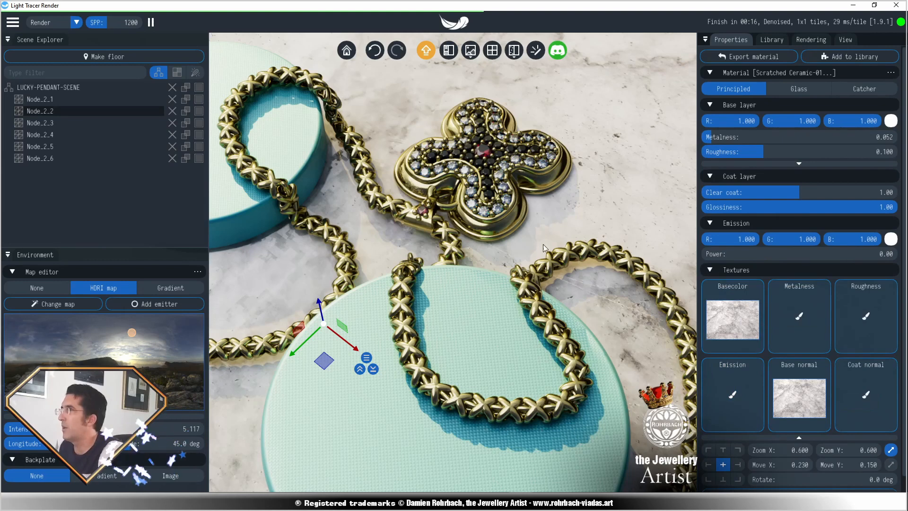
Step: Change the pendant's gold material base colour to a brighter, warmer gold, #E0AA5D
click(557, 186)
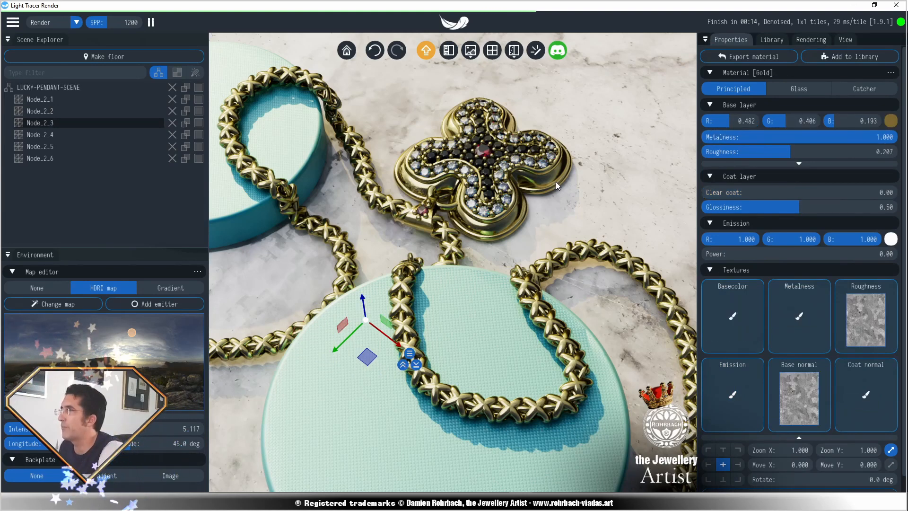
click(889, 121)
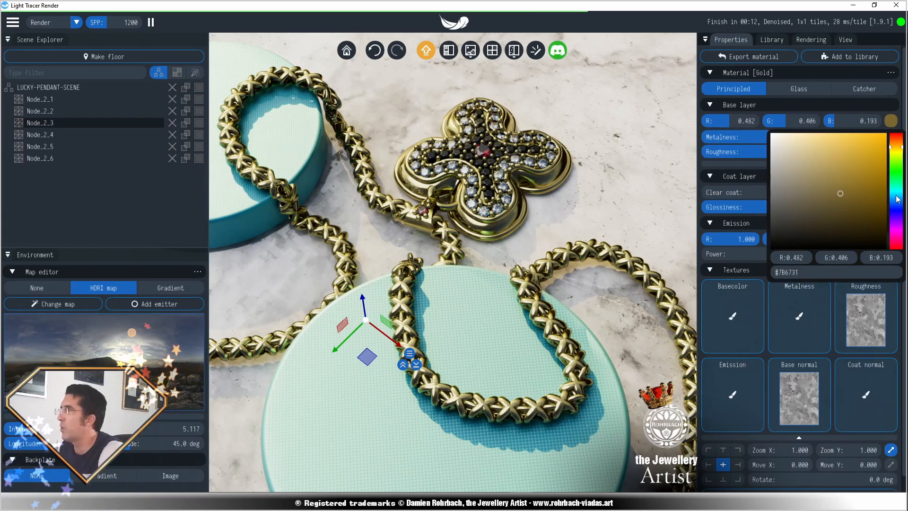
click(838, 147)
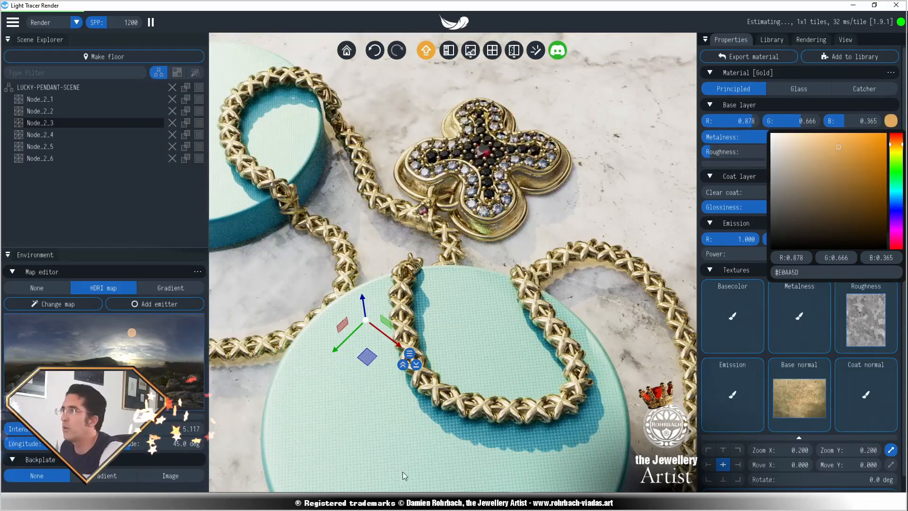
click(380, 459)
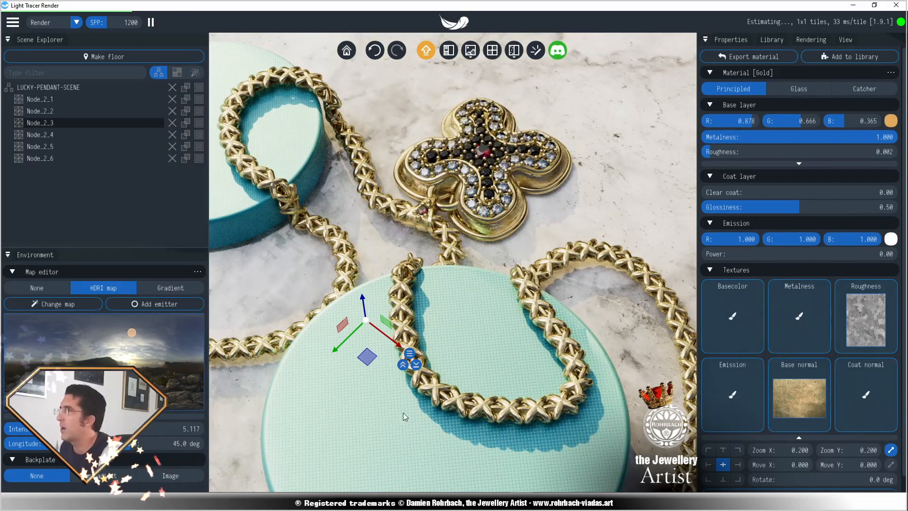
Step: Darken the disc material's base colour to a saturated deep blue, #003E68
click(325, 455)
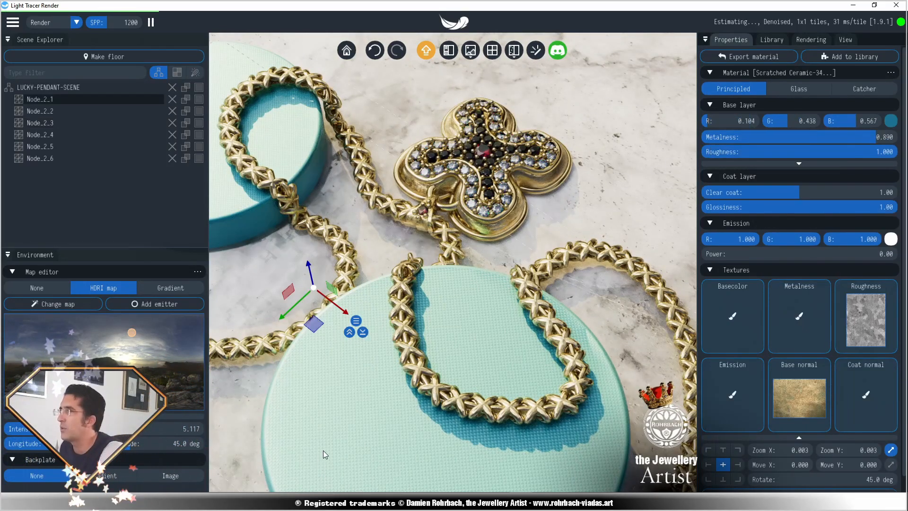
click(891, 120)
click(870, 180)
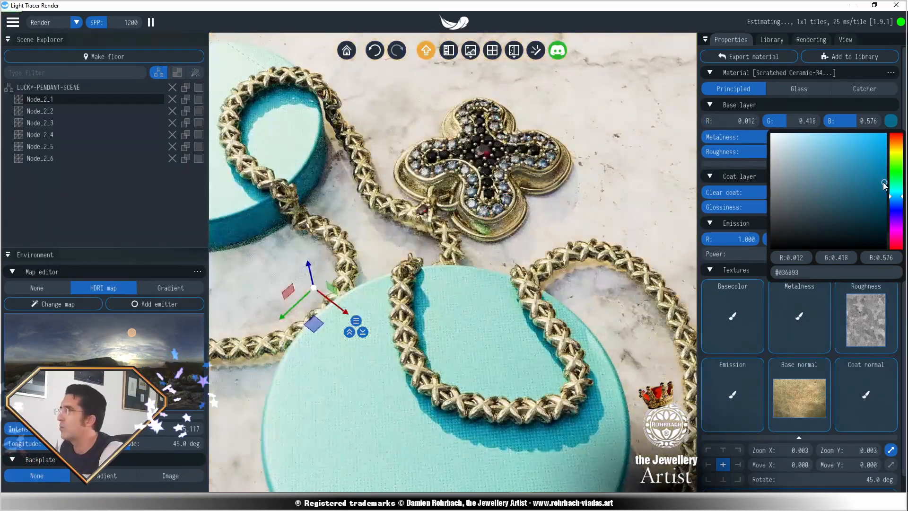
click(885, 194)
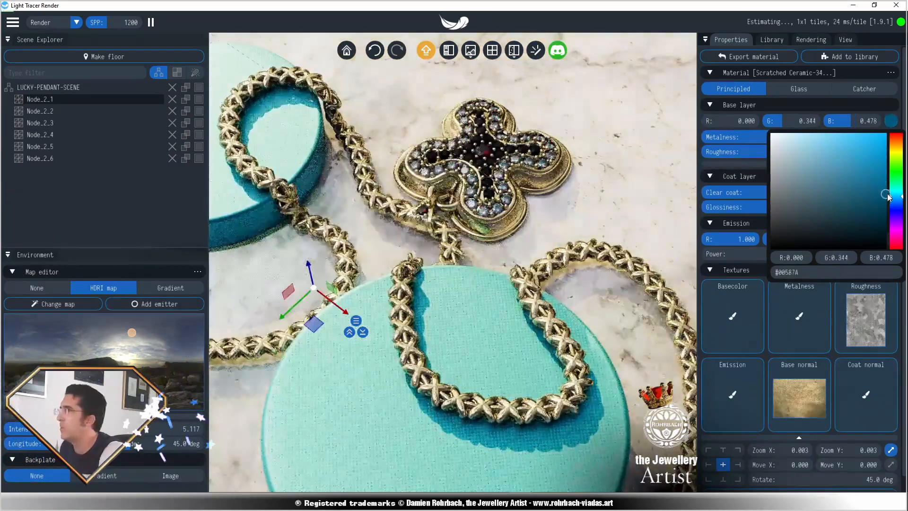
click(886, 202)
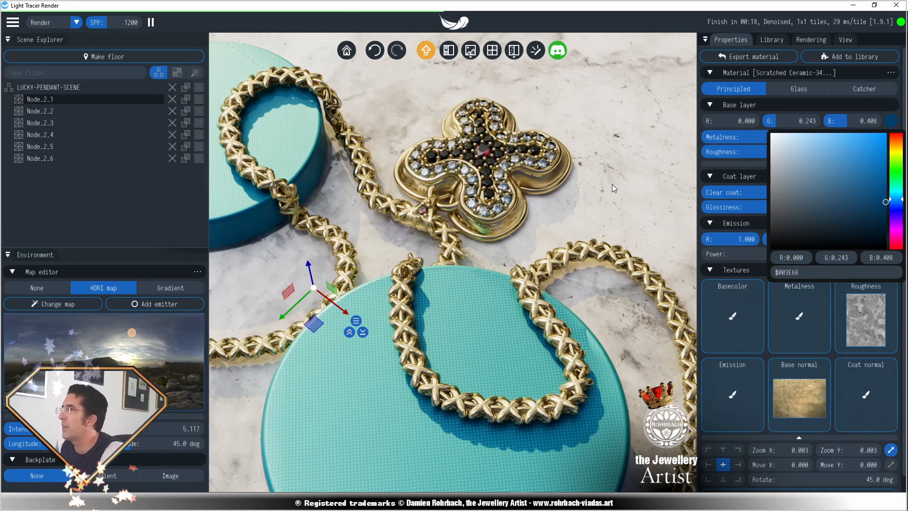
Step: Turn off automatic adjustment to the window size and set the render resolution to 2800 px wide by 2400 px high
click(810, 39)
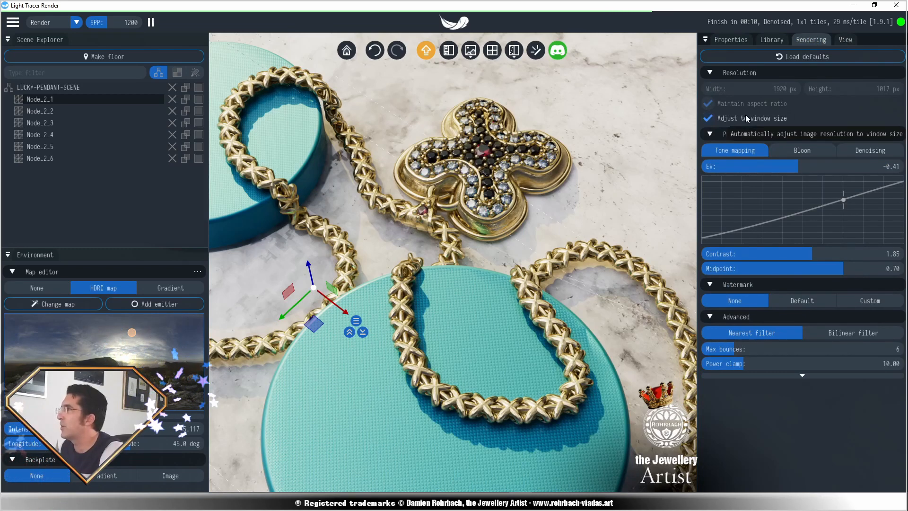
click(707, 120)
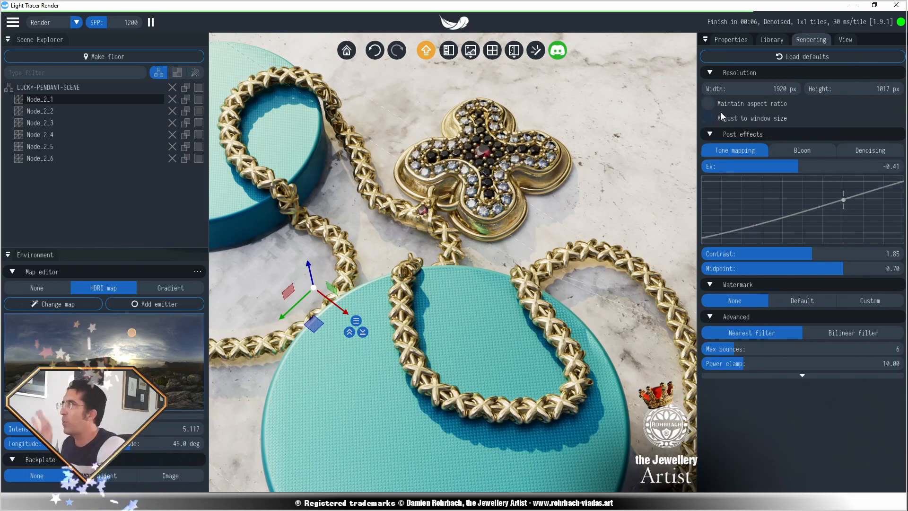
double_click(755, 88)
text(2)
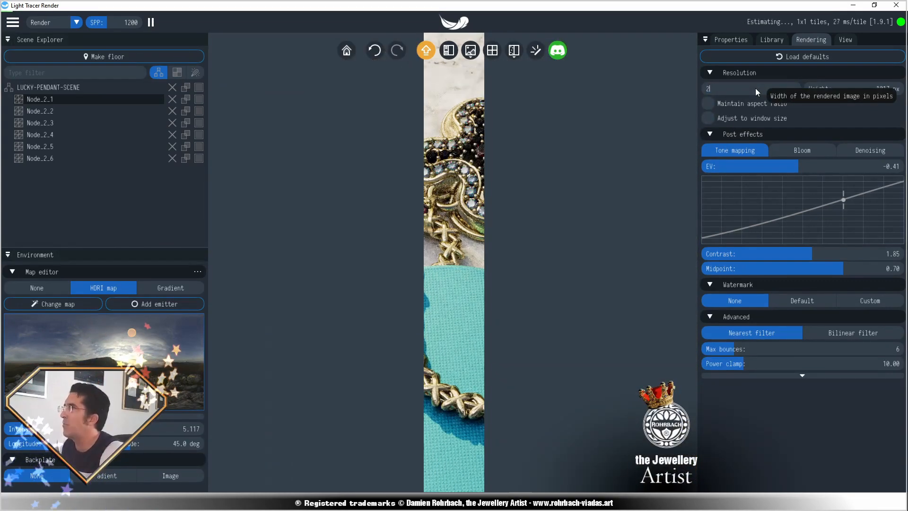
text(400)
double_click(855, 91)
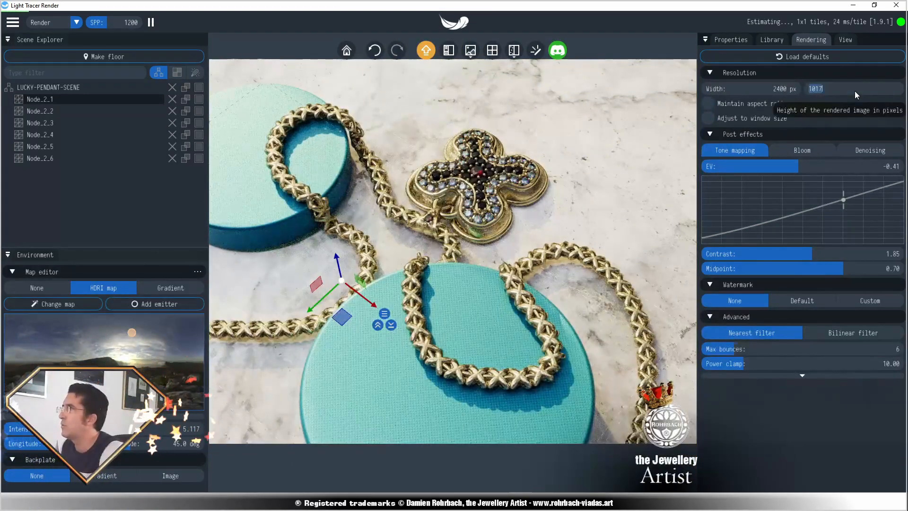
text(2400)
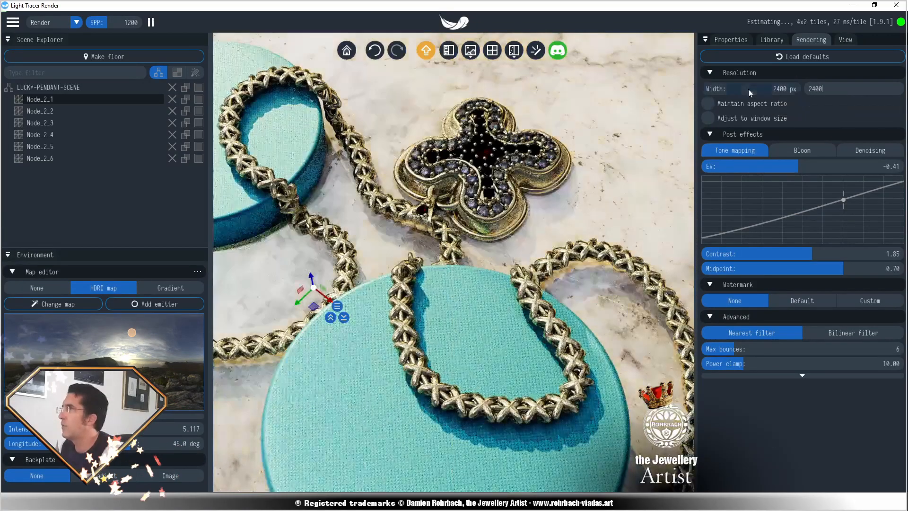
double_click(748, 89)
text(2800)
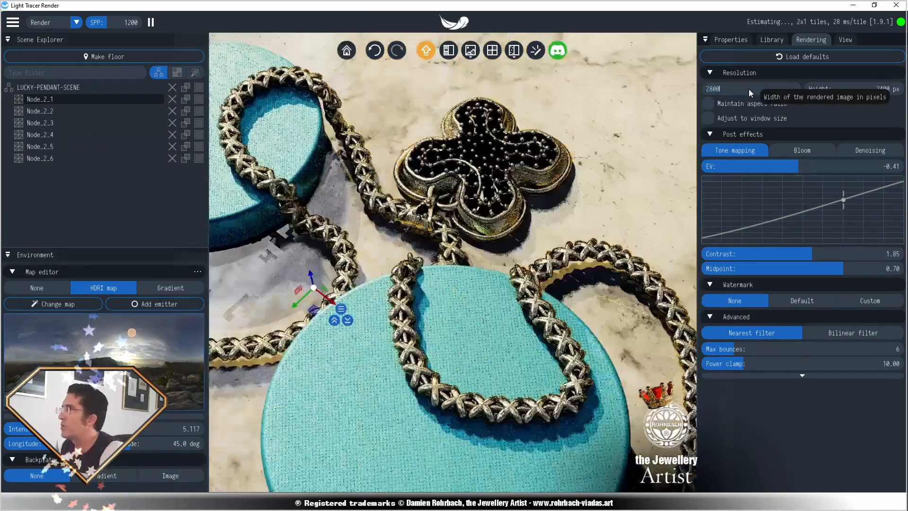
click(449, 51)
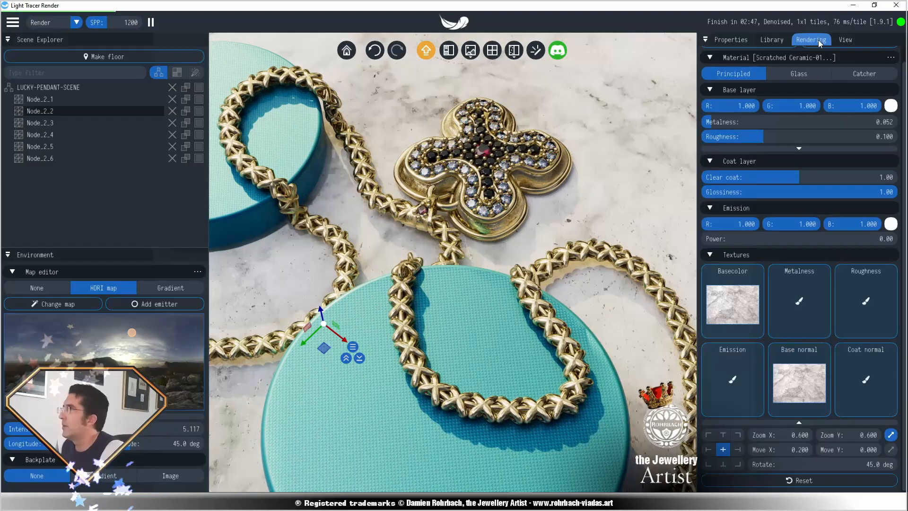
Step: Configure denoising to use Intel AI (CPU) with Albedo + Normals auxiliary data and a denoise step of 256 SPP
click(818, 40)
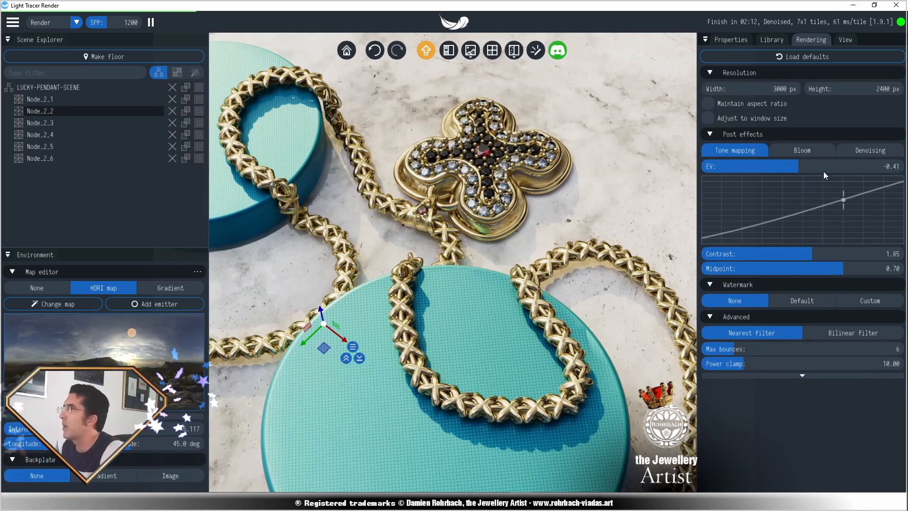
click(873, 148)
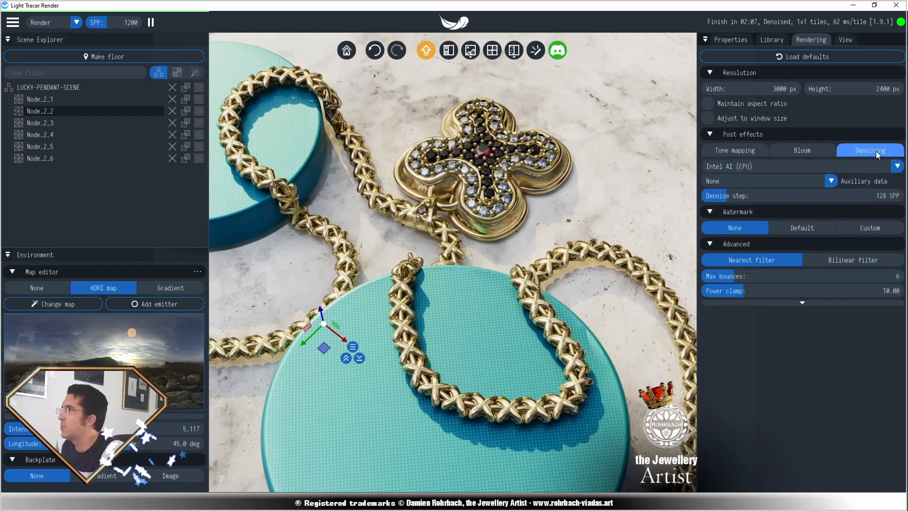
click(828, 168)
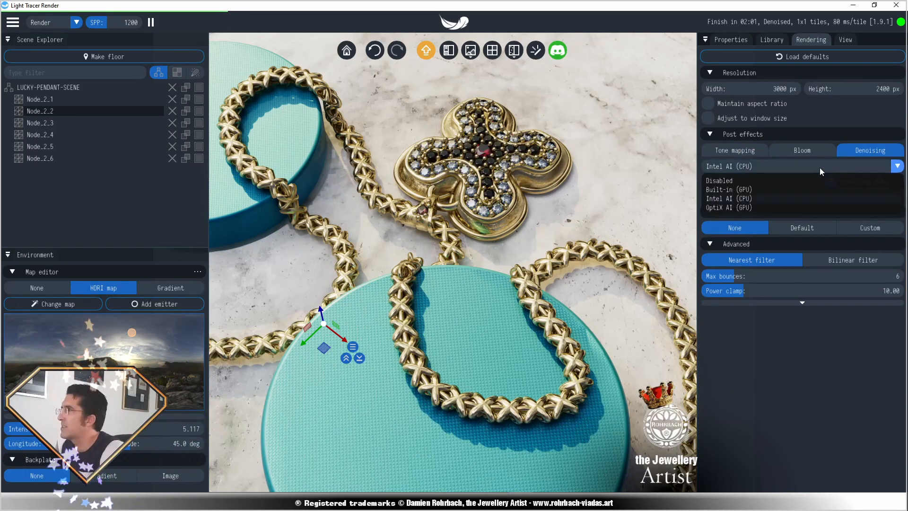
click(748, 207)
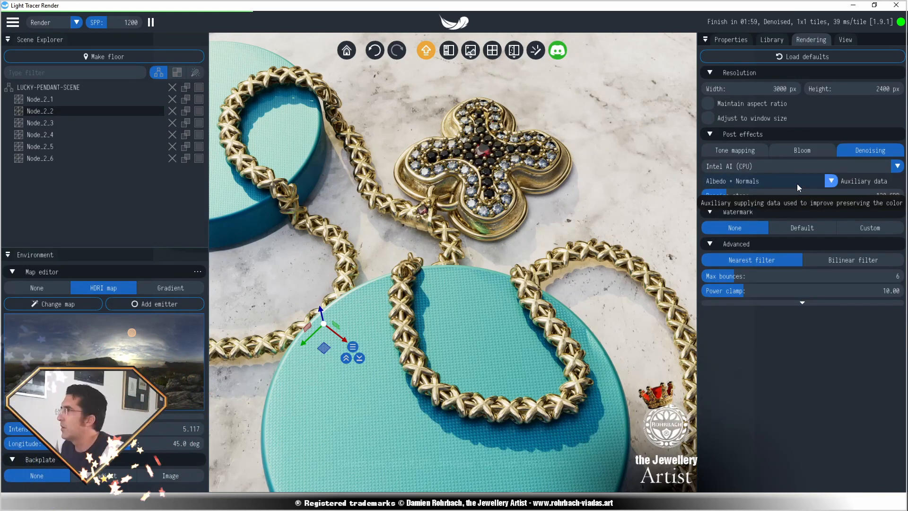
click(831, 182)
click(831, 182)
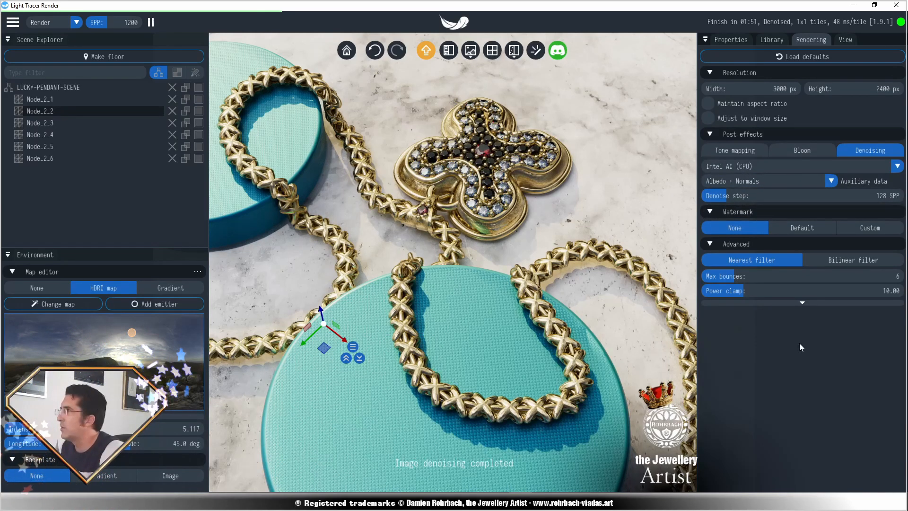
double_click(781, 198)
text(256)
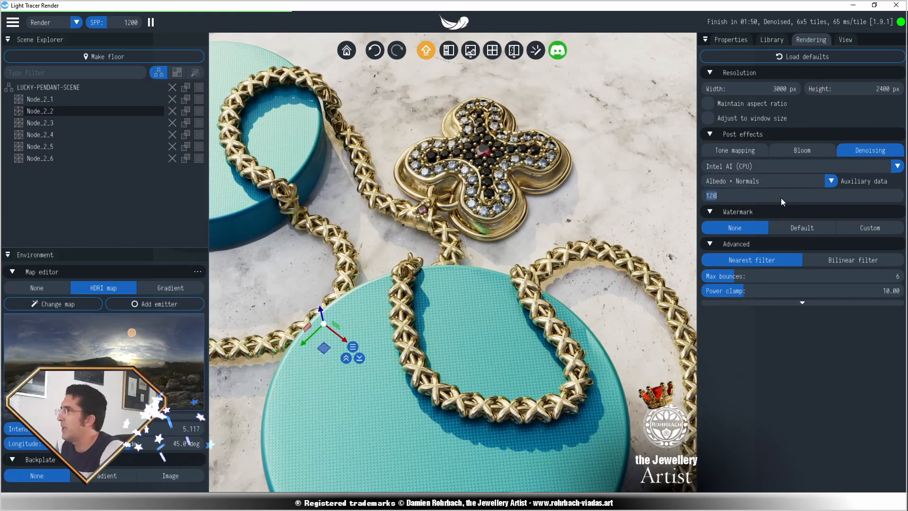
key(Return)
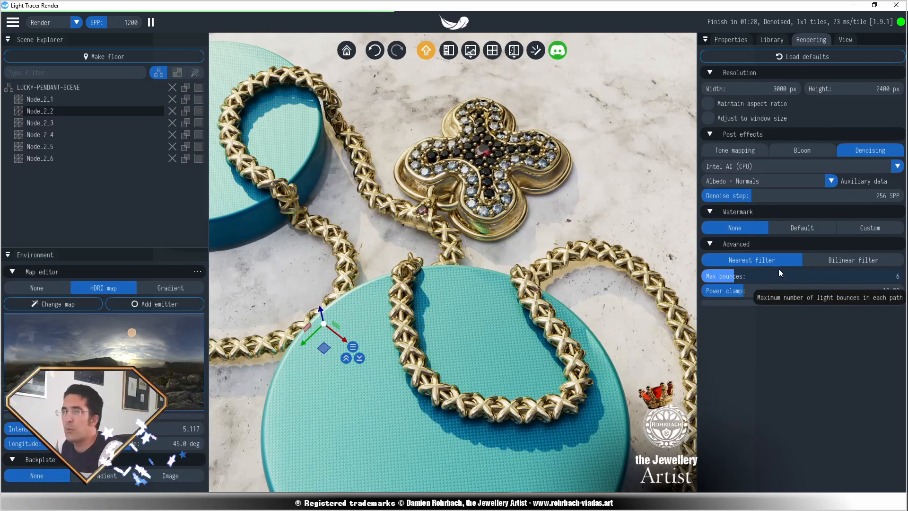
Step: Set the maximum number of light bounces to 32
drag(782, 277, 815, 274)
double_click(816, 275)
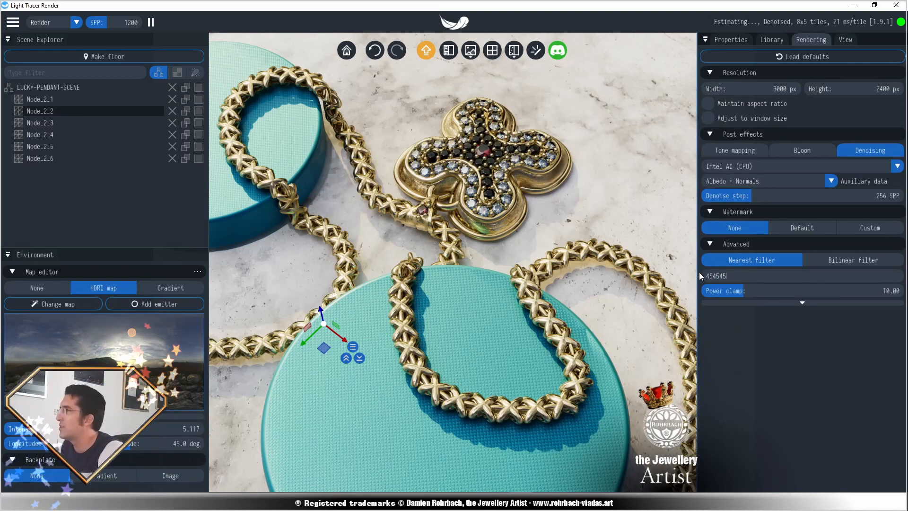
text(32)
key(Return)
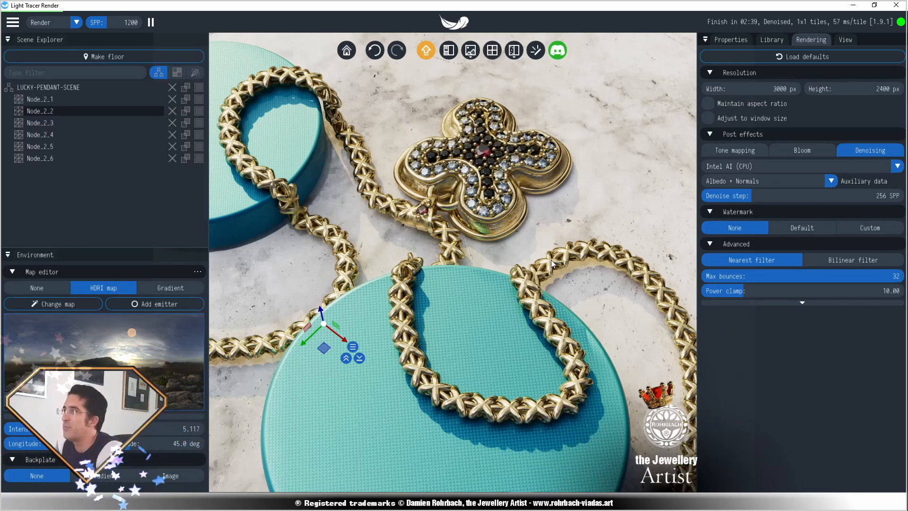
Step: Switch the camera to depth of field and set its F-number to 1.5
click(846, 40)
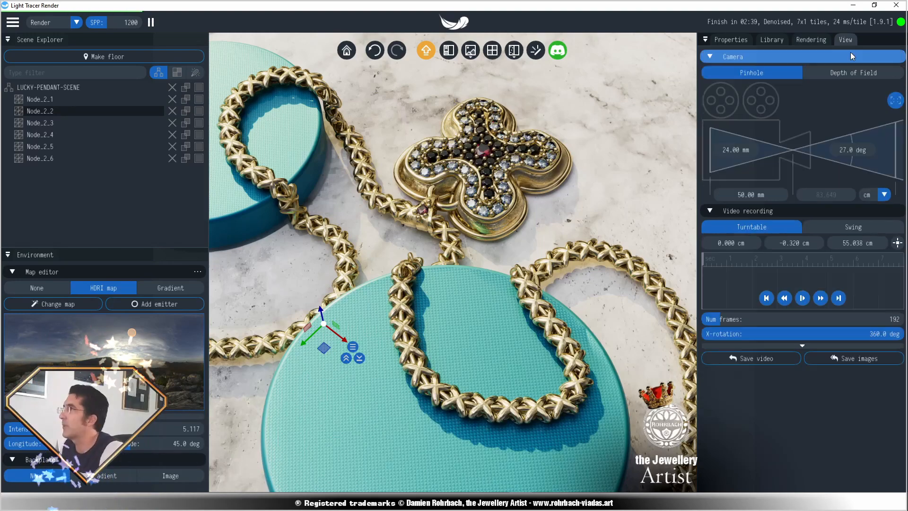
click(852, 73)
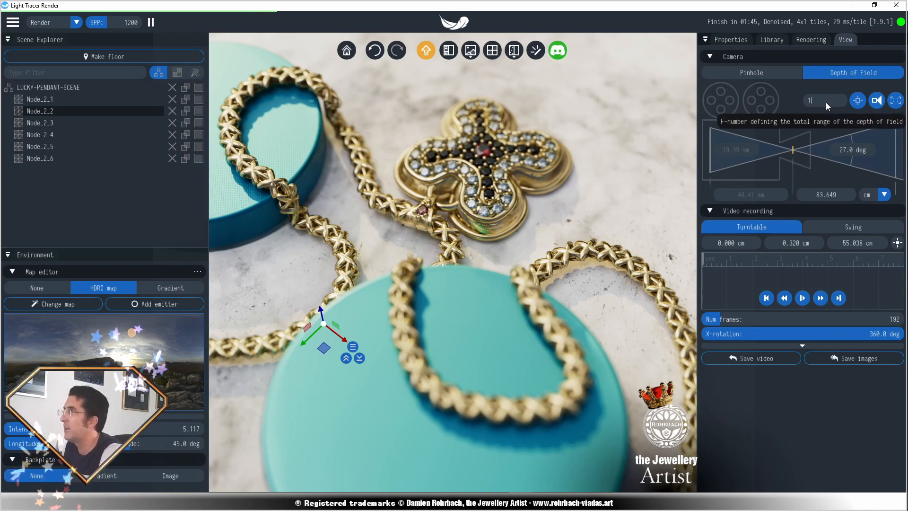
drag(826, 102, 789, 102)
text(2)
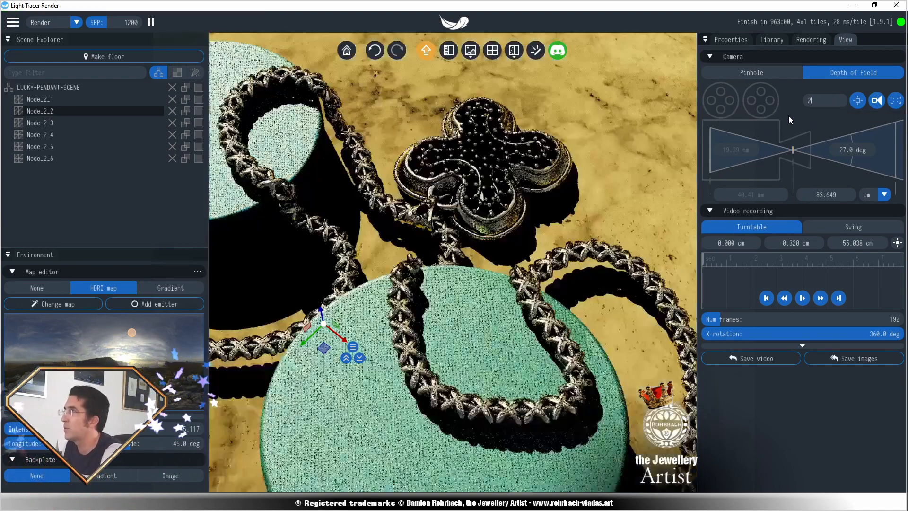
key(BackSpace)
text(1.5)
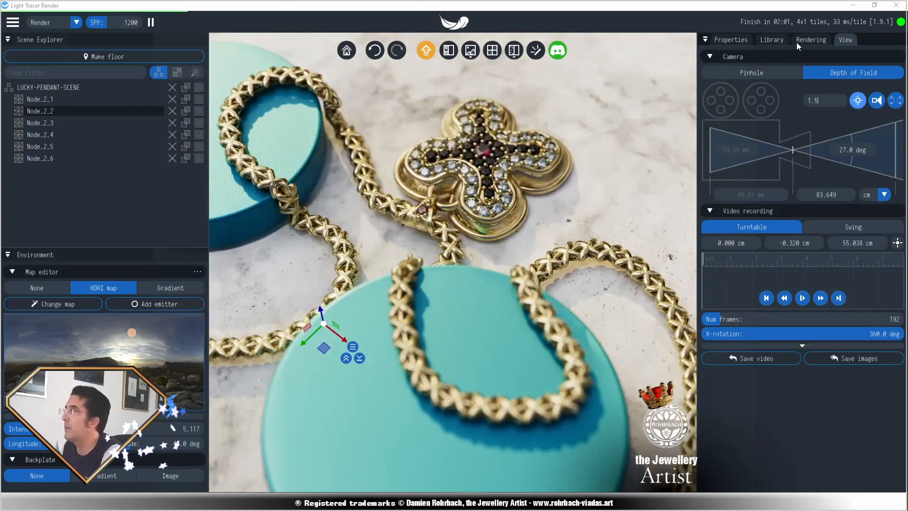
Step: Set the bloom post effect's intensity to 0.50 and its soft knee to 0.50
click(823, 40)
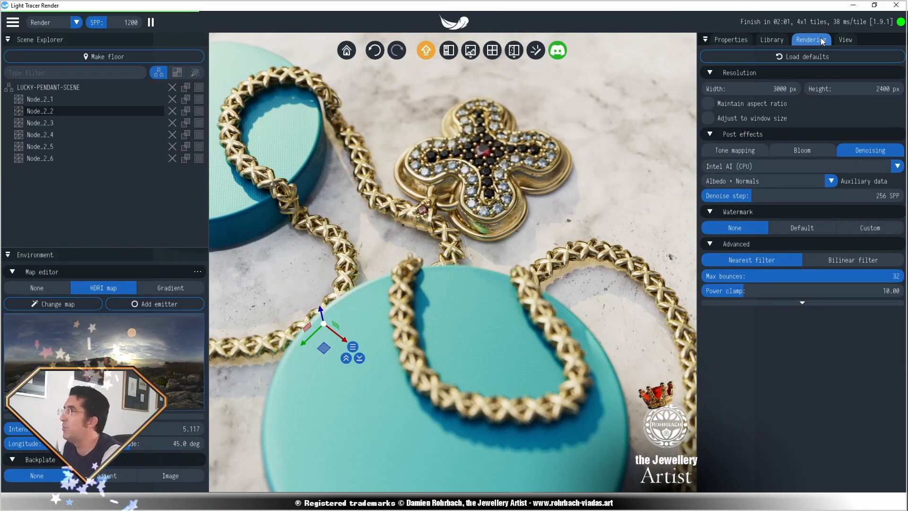
click(810, 151)
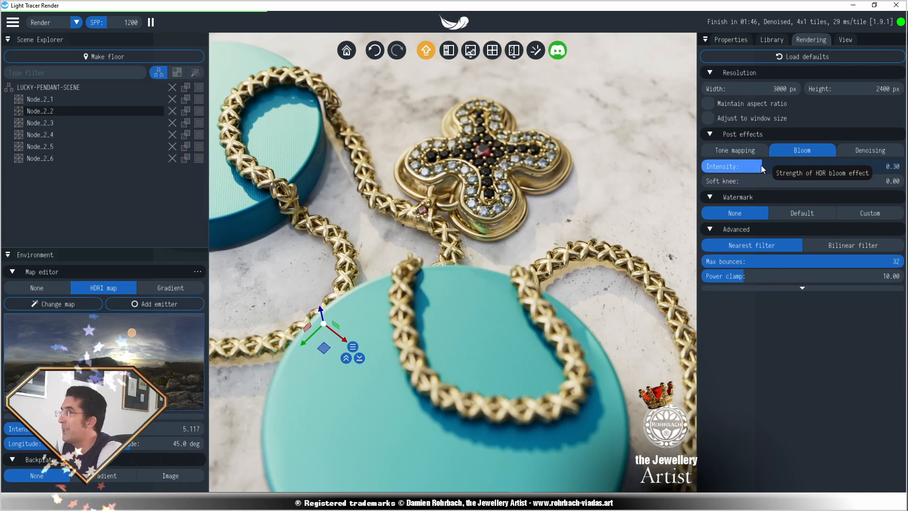
drag(761, 165, 903, 166)
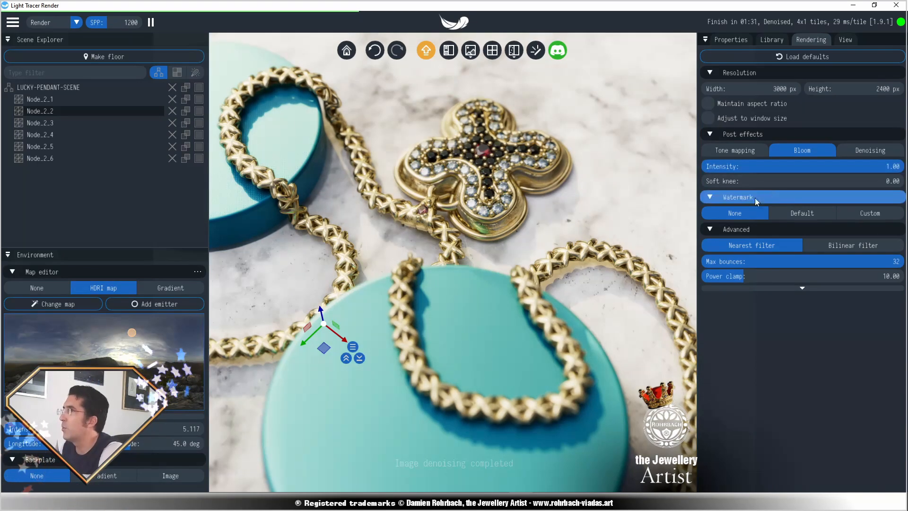
double_click(777, 181)
text(.5)
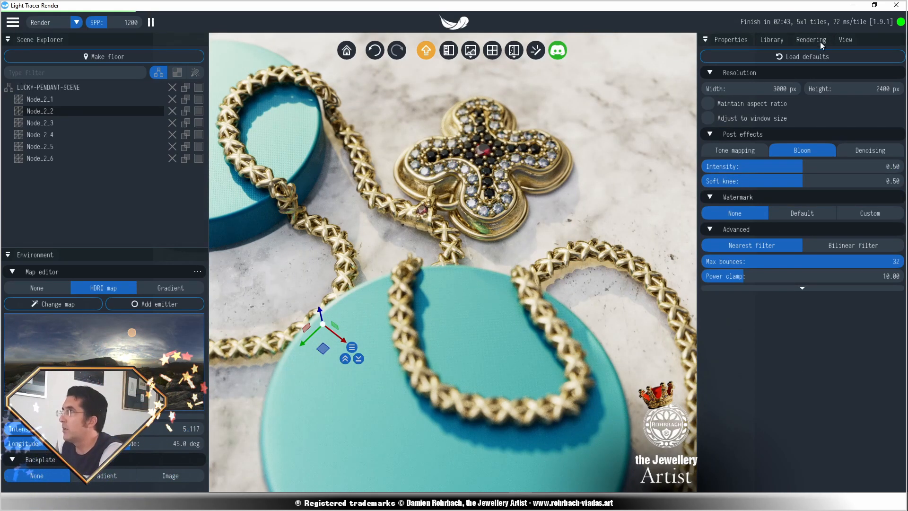
Step: Set the tone mapping post effect to an EV of 0, a contrast of 1 and a midpoint of 0.95
click(850, 41)
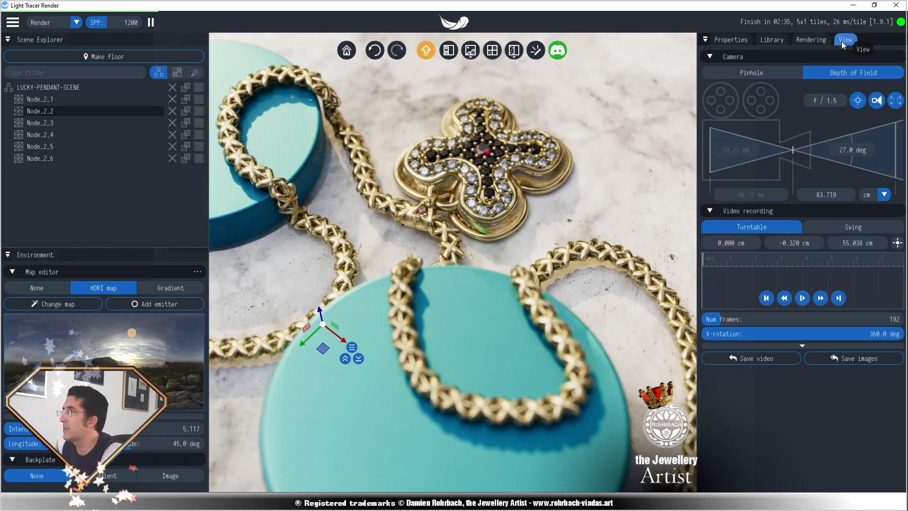
click(816, 42)
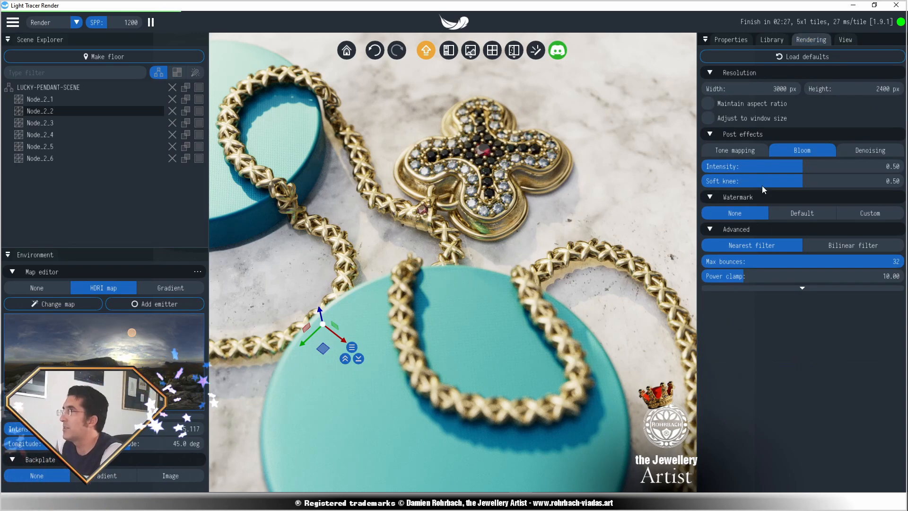
click(747, 146)
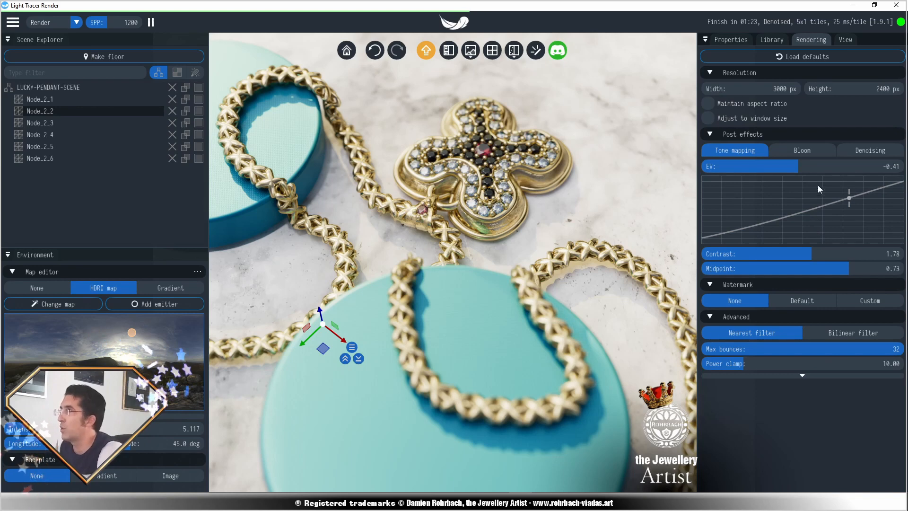
double_click(819, 166)
text(0)
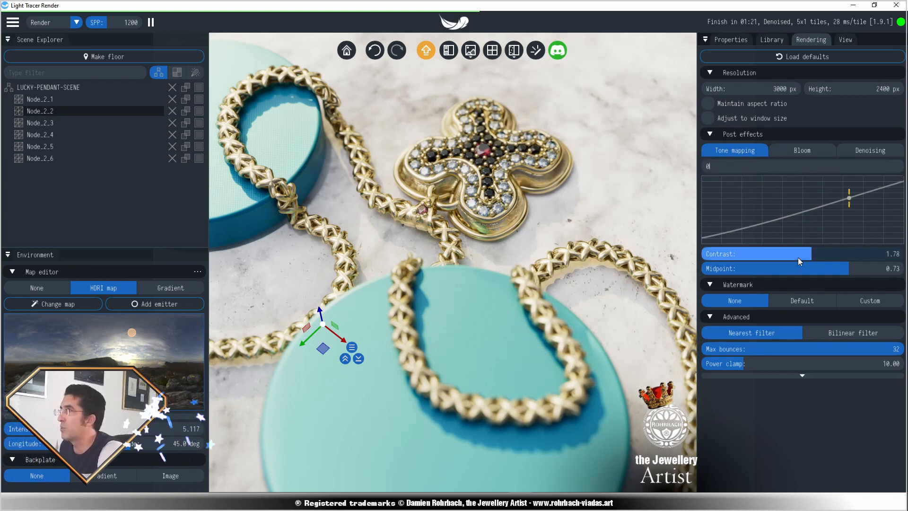
double_click(799, 255)
text(1)
double_click(799, 270)
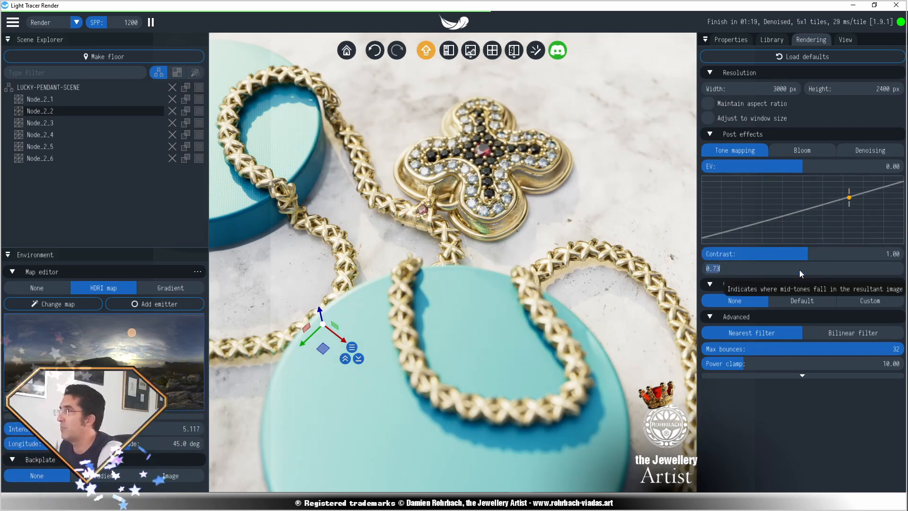
text(.95)
key(Return)
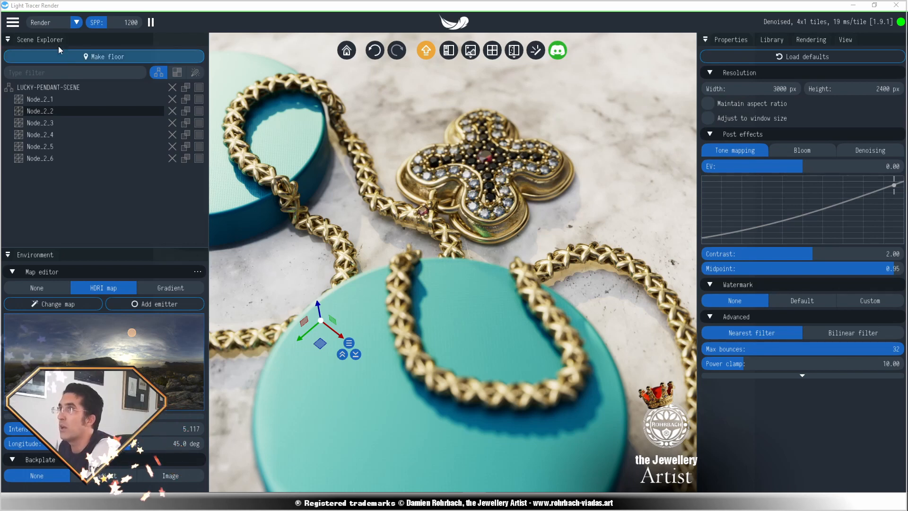
Step: Export the finished render as a PNG image
click(18, 24)
mouse_move(44, 52)
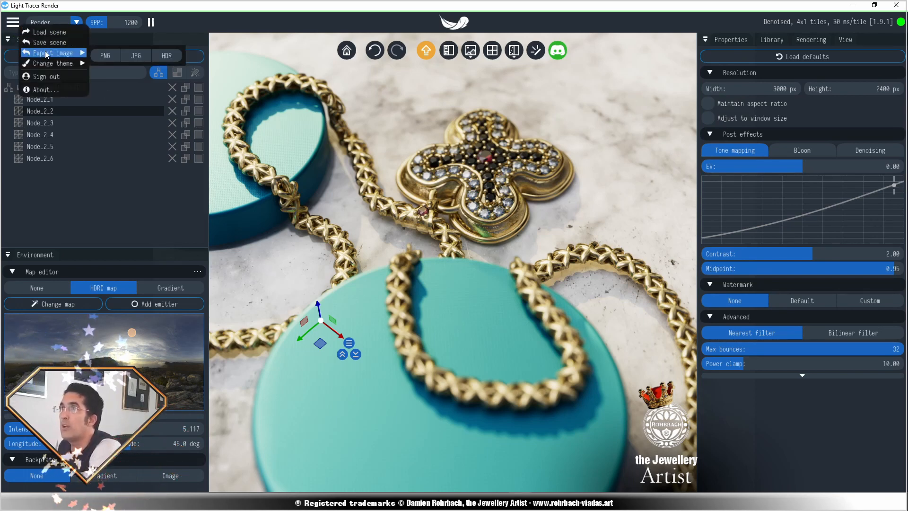
click(107, 55)
key(Return)
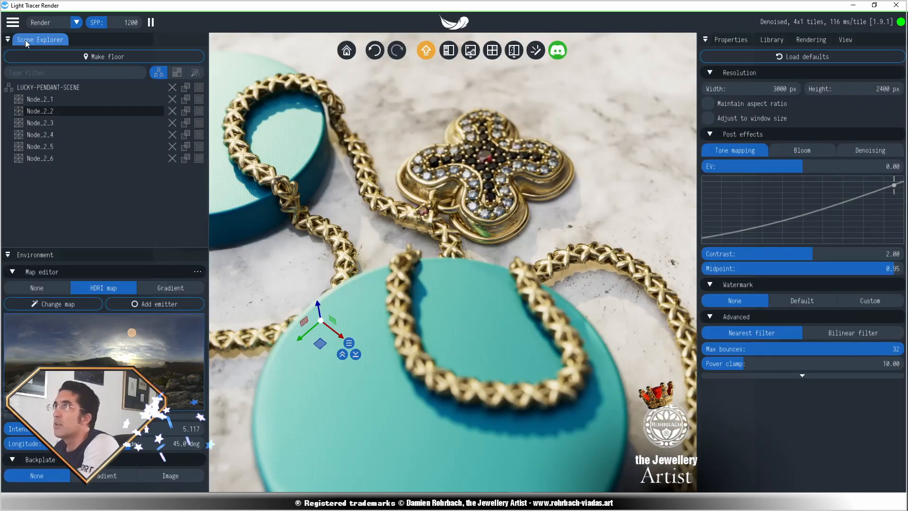
Step: Save the scene under the existing file name LUCKY-CHARM-Scene-RENDER-v19.glb
click(13, 22)
click(41, 41)
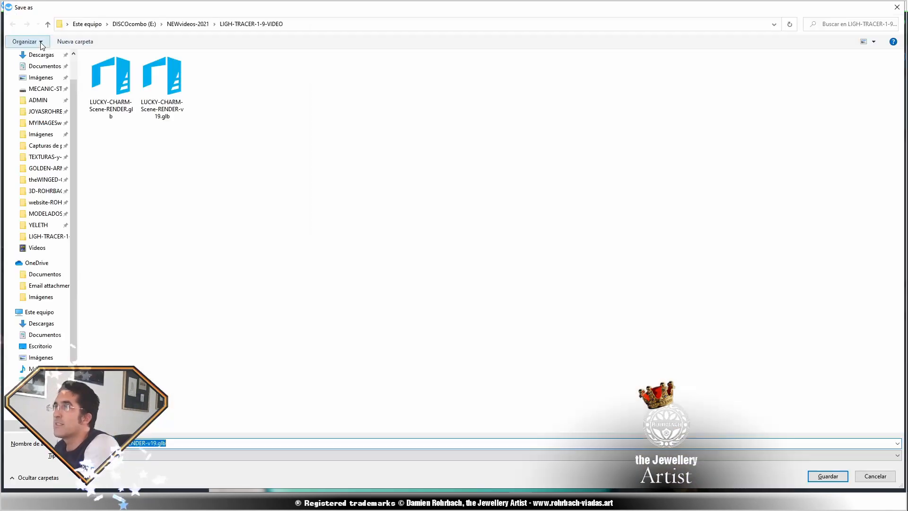
key(Return)
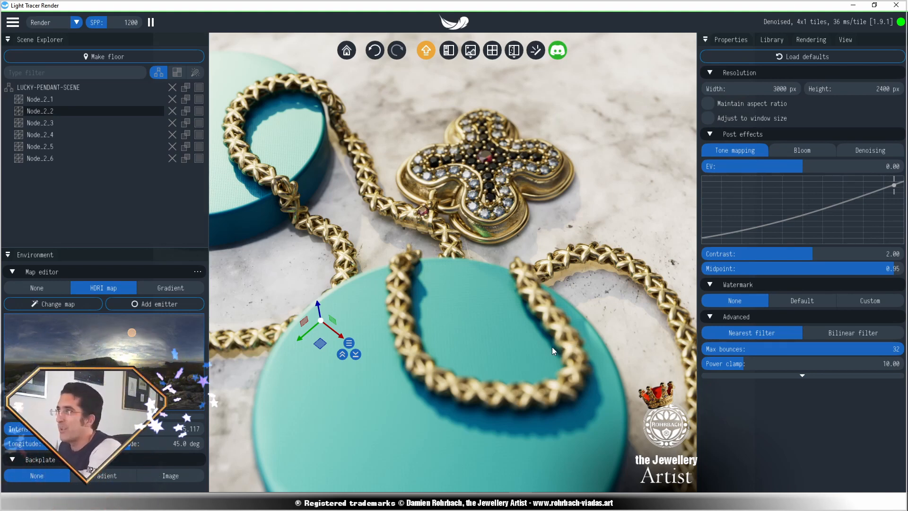
Step: Replace the marble floor's base colour and base normal maps with the denim texture IMG_20201005_115251762.jpg
click(682, 46)
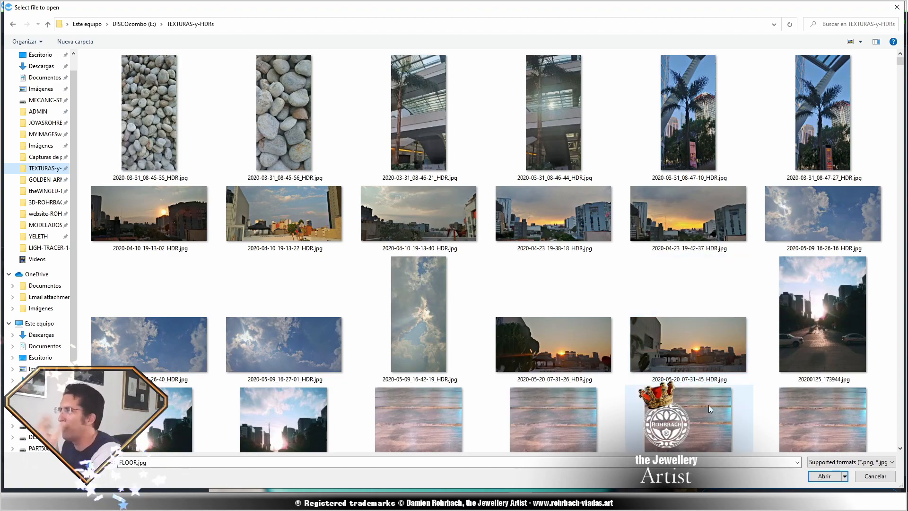
drag(899, 61, 894, 231)
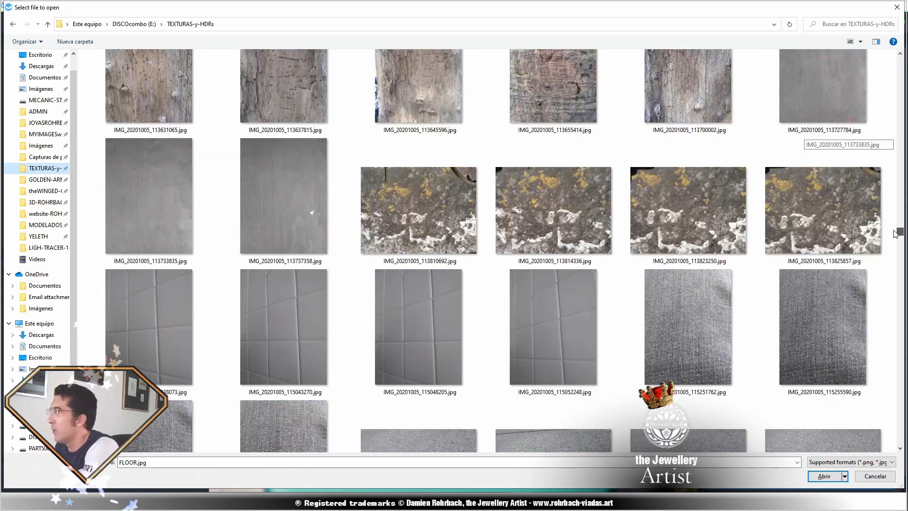
double_click(720, 306)
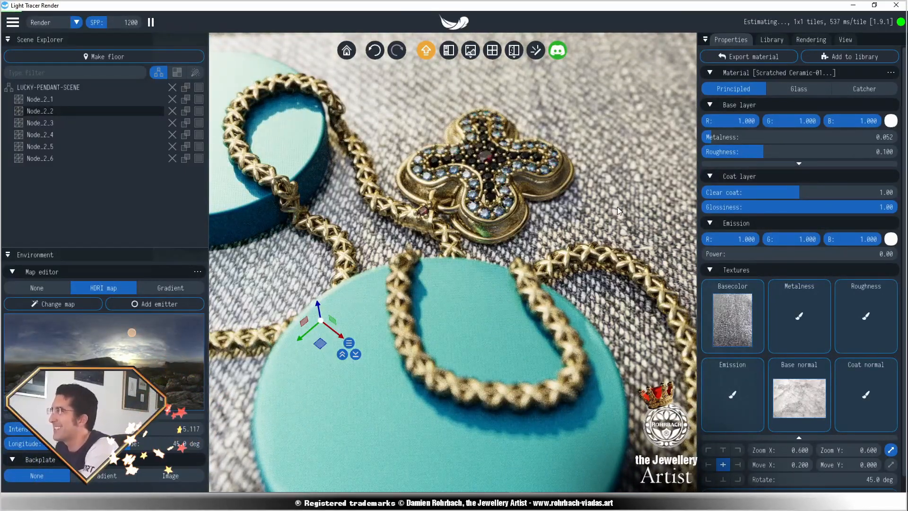
click(799, 397)
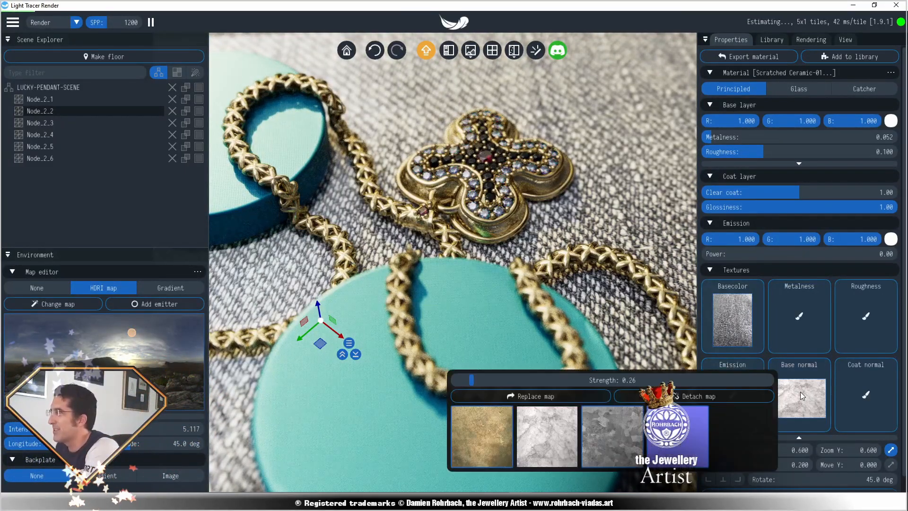
click(534, 396)
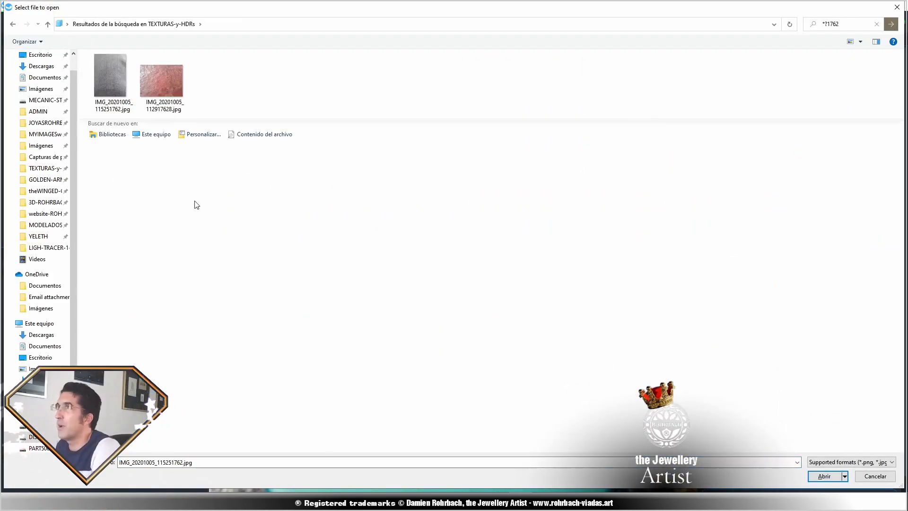
double_click(123, 85)
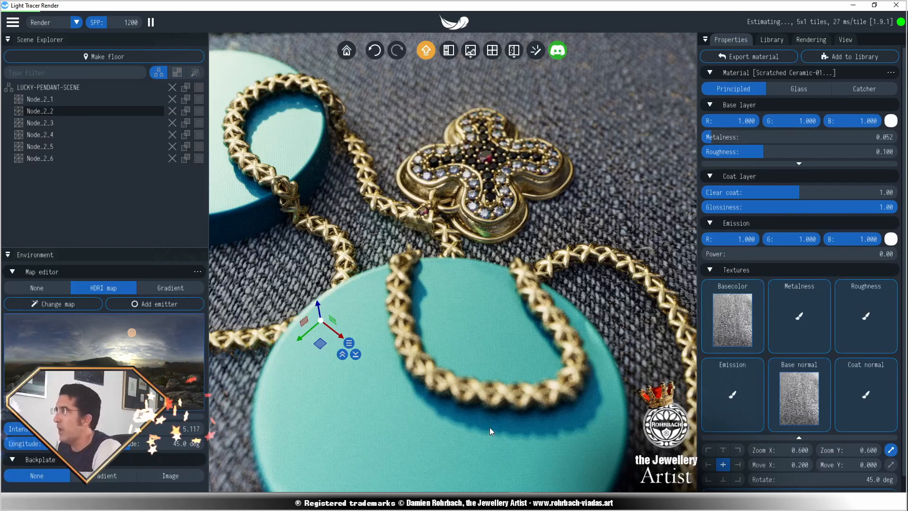
Step: Change the turquoise display discs' base colour to dark red, #2A0913
right_click(445, 446)
click(47, 100)
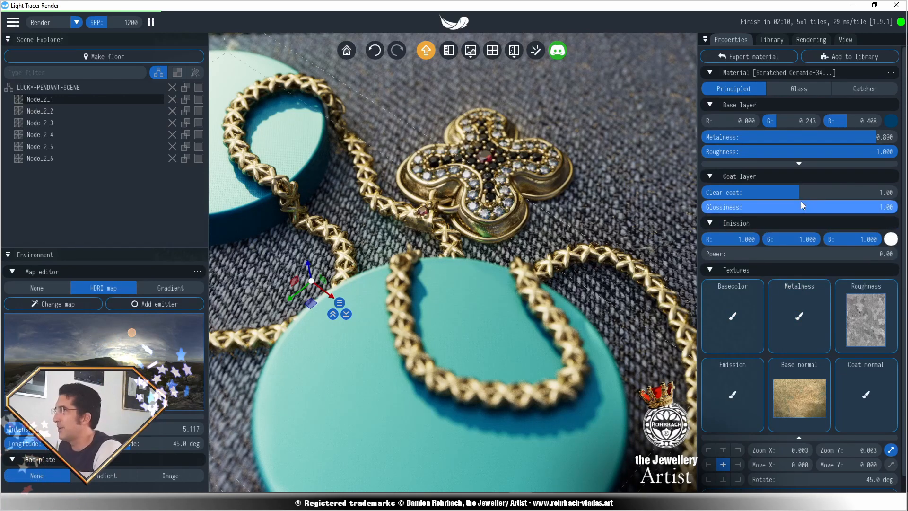
click(890, 122)
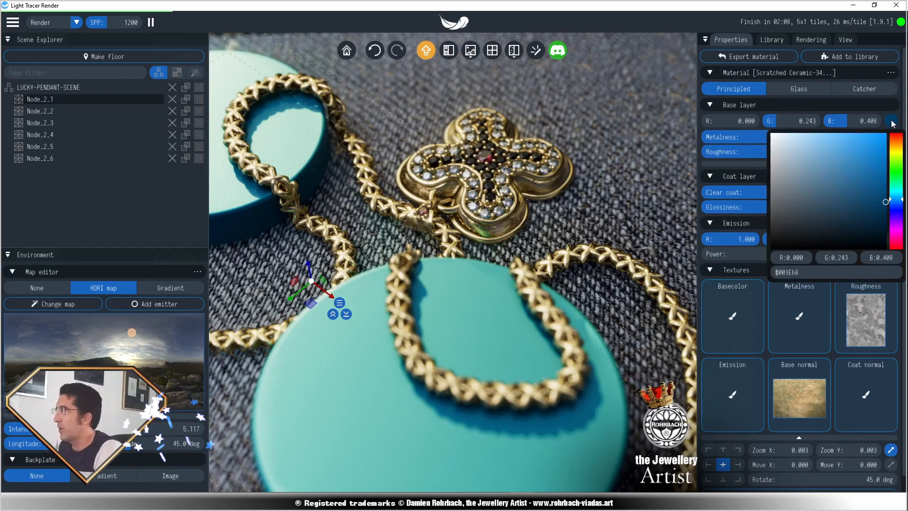
drag(898, 245, 898, 234)
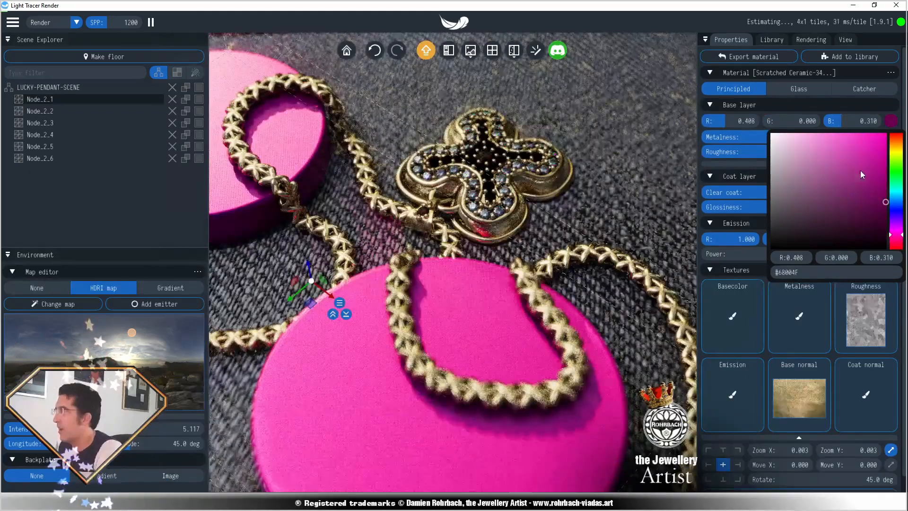
click(897, 243)
drag(870, 225, 860, 223)
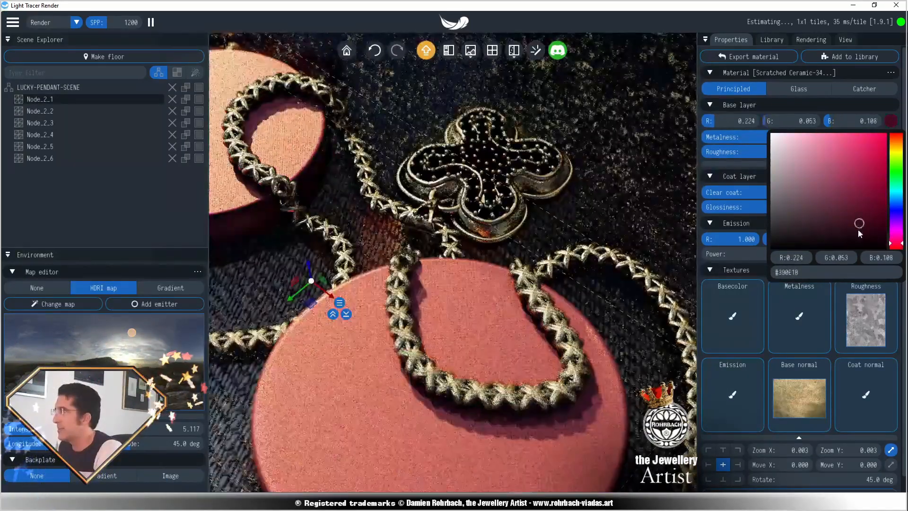
click(861, 230)
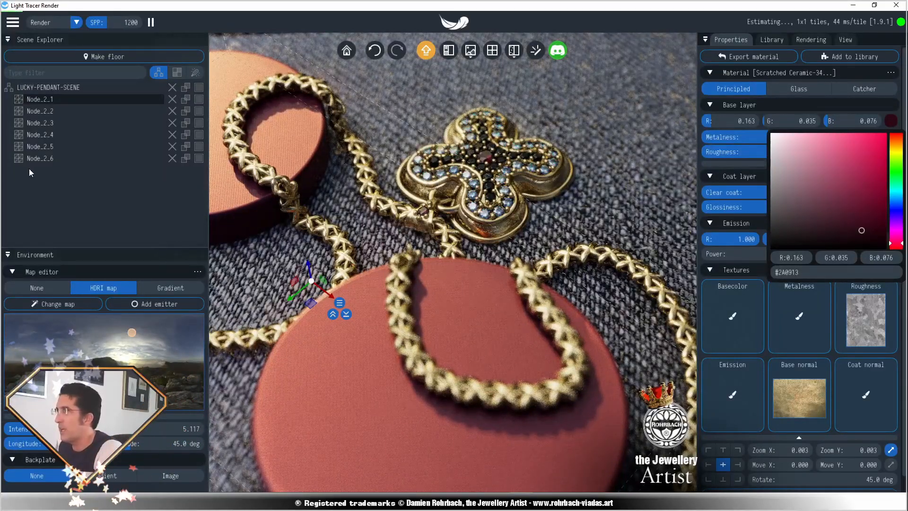
Step: Find the ruby gems among the scene nodes and change their attenuation colour to blue
click(47, 113)
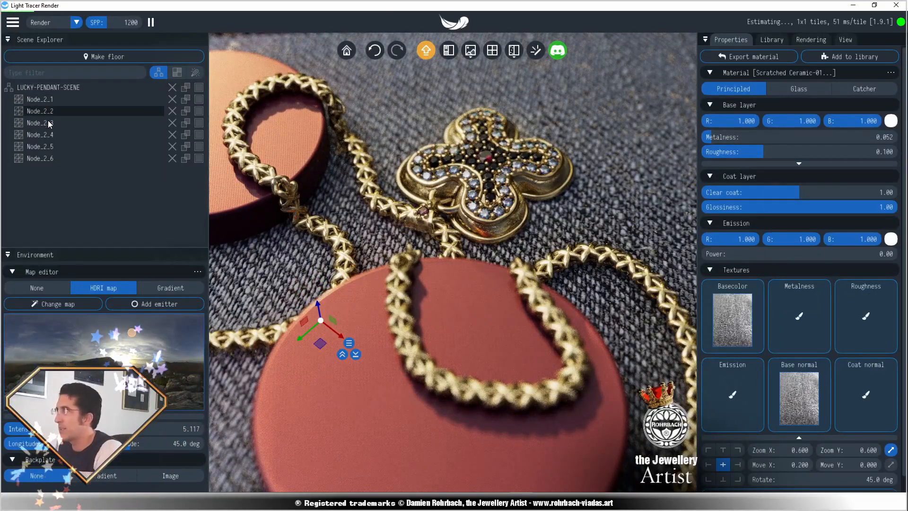
click(49, 123)
click(51, 135)
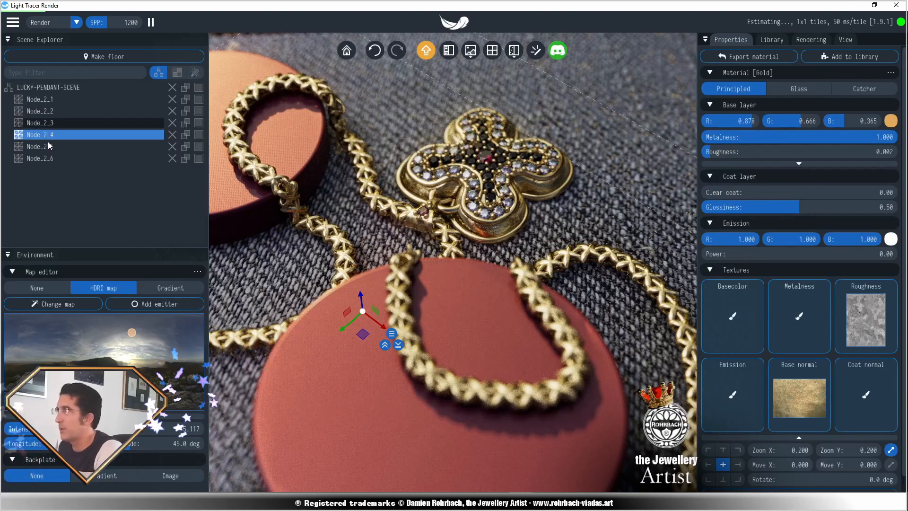
click(50, 147)
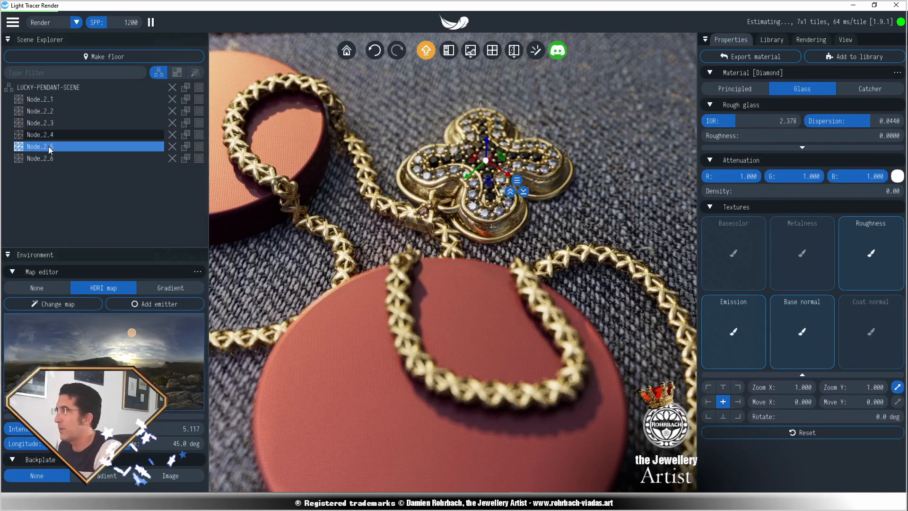
click(49, 147)
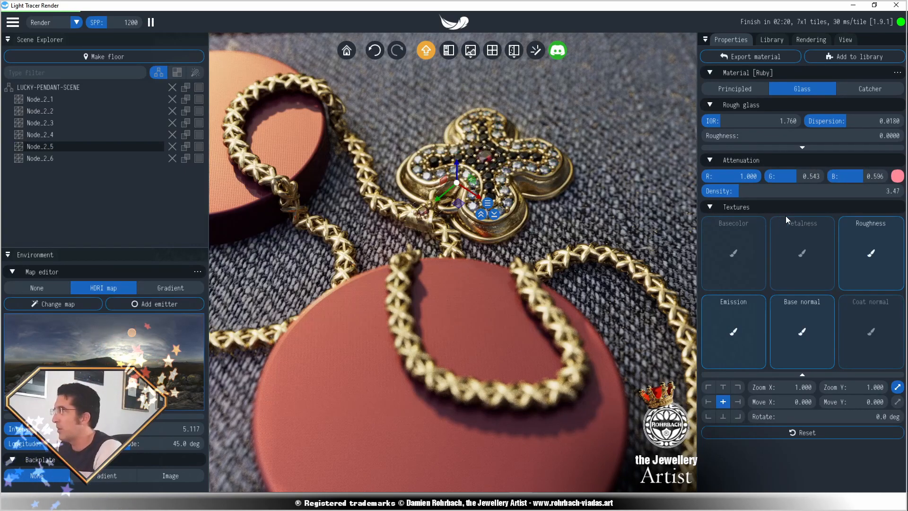
click(897, 176)
click(900, 266)
drag(864, 205, 858, 194)
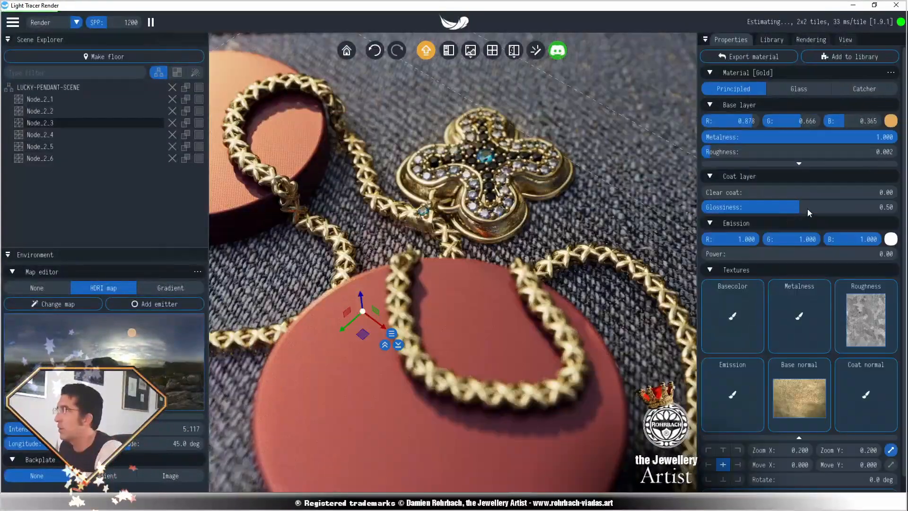
Step: Change the gold chain and pendant metal's base colour to light silver grey, #C1C1C1, and clear the selection
click(891, 121)
click(772, 162)
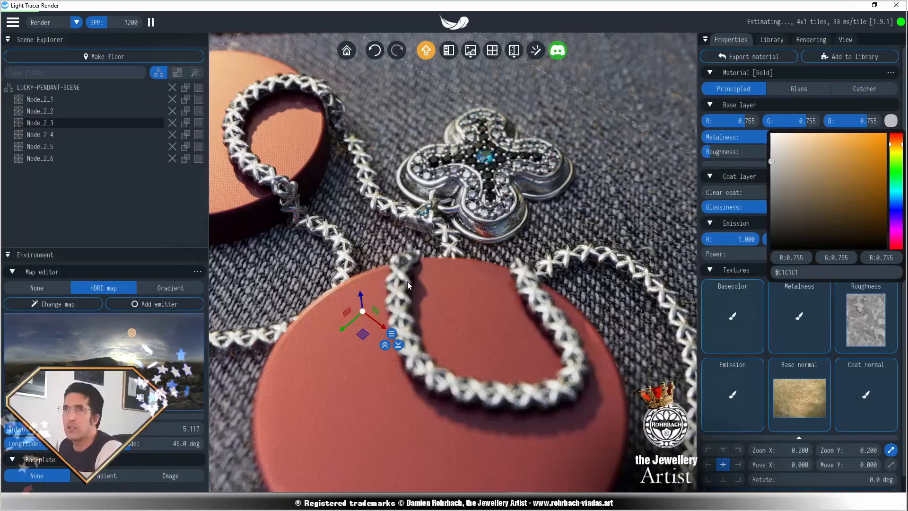
click(451, 58)
click(440, 392)
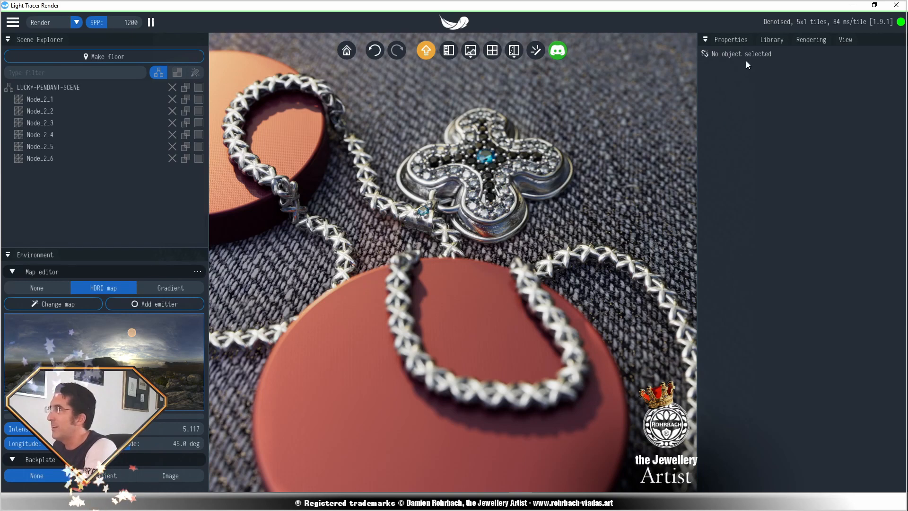
Step: Give the denim floor the wood texture IMG_20200911_190014666.jpg as base colour and the scene's white marble map as base normal
click(686, 50)
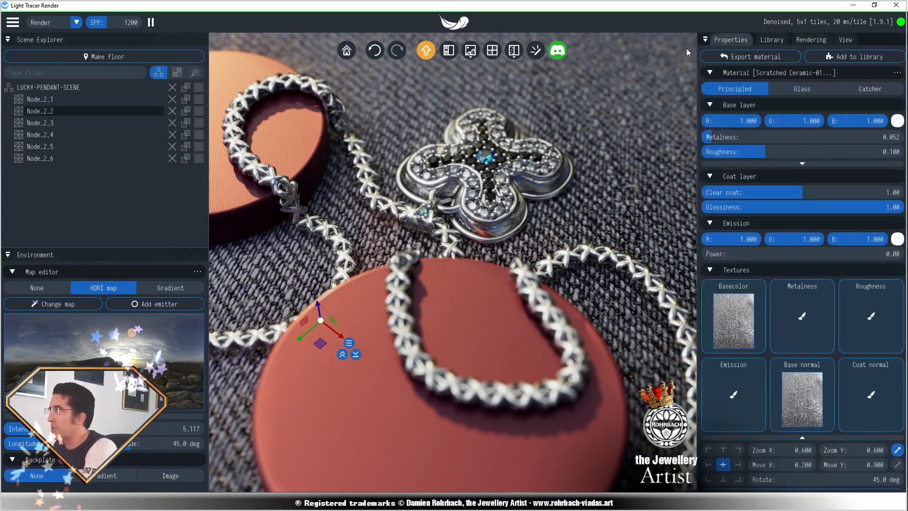
click(735, 318)
click(458, 303)
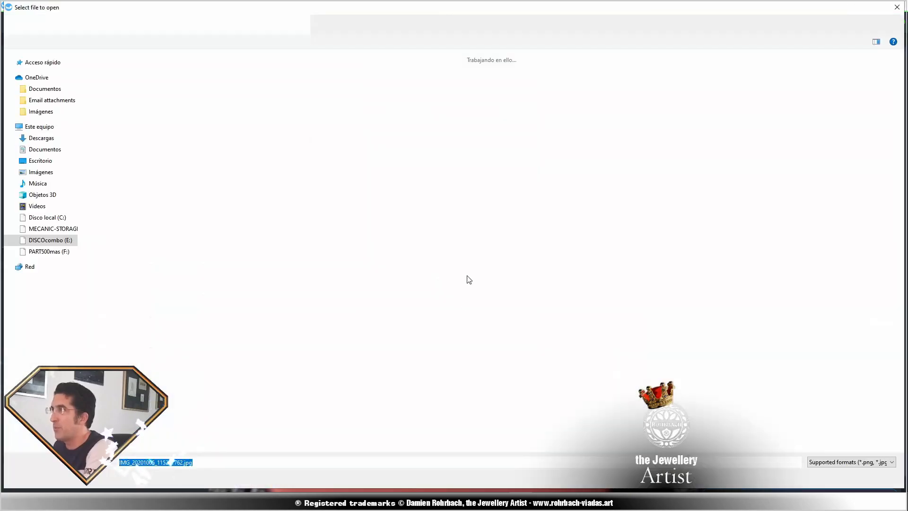
drag(903, 77, 902, 425)
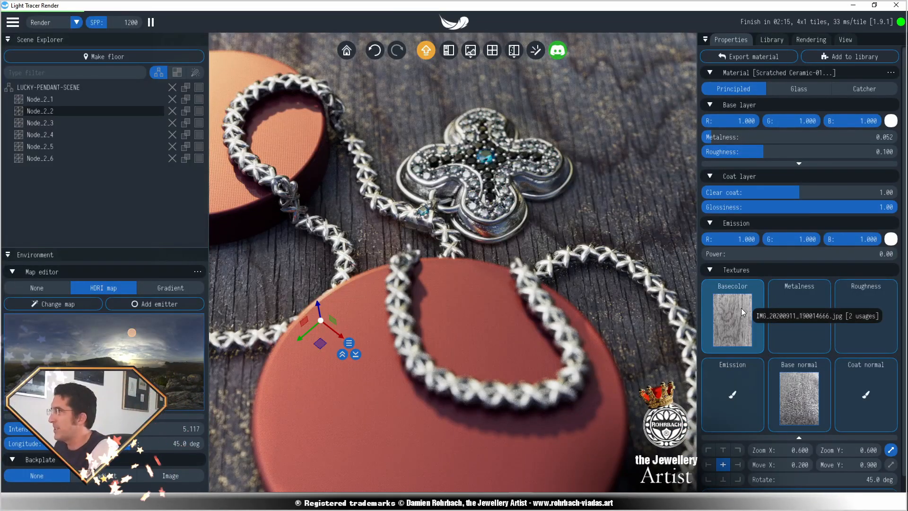
click(807, 390)
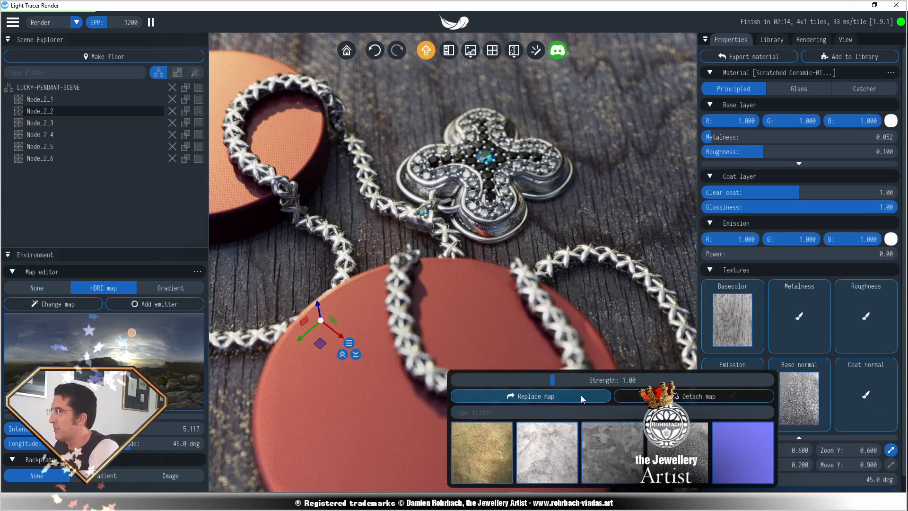
click(561, 465)
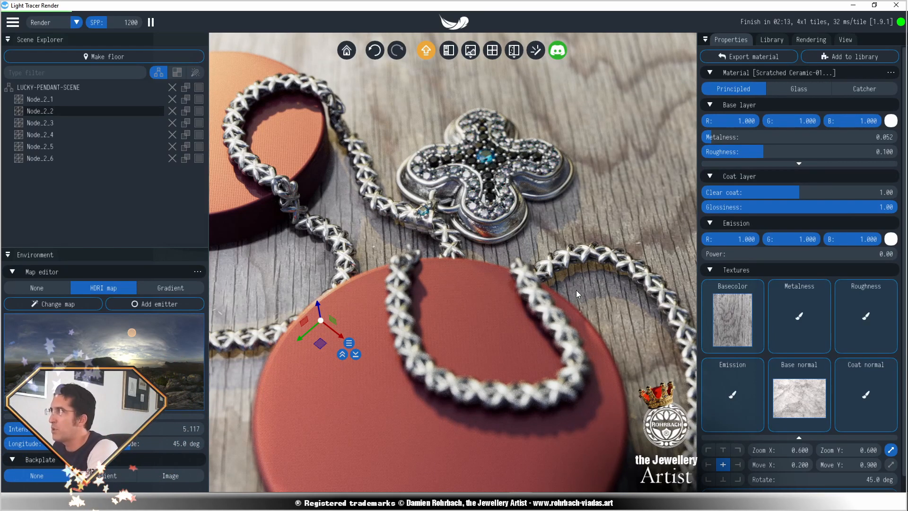
Step: Change the silver chain and pendant metal's base colour to a copper tone, #BC6E44
click(588, 255)
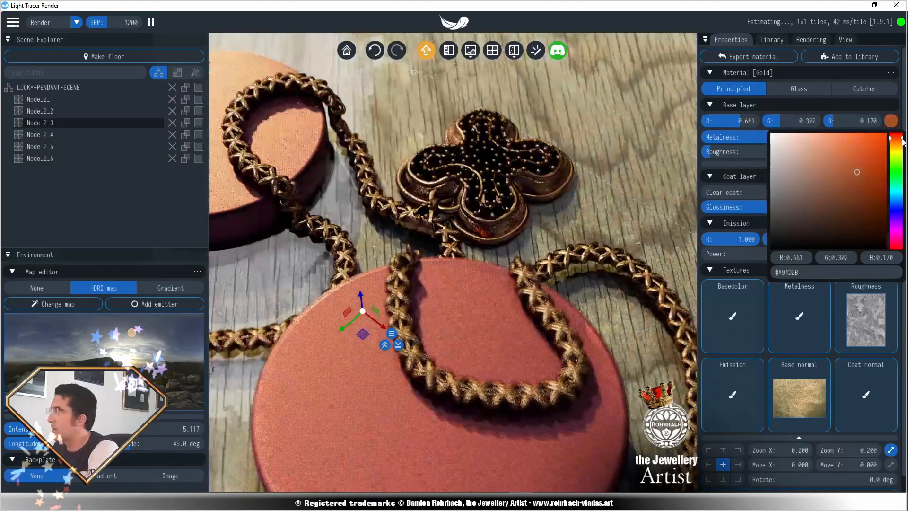
click(846, 168)
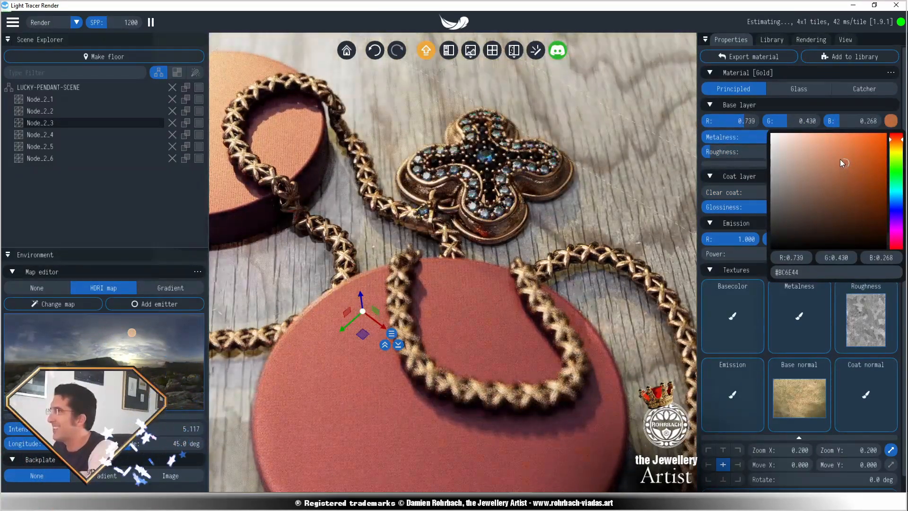
Step: Lighten the copper chain and pendant metal's base colour to #C67850
click(840, 159)
click(840, 159)
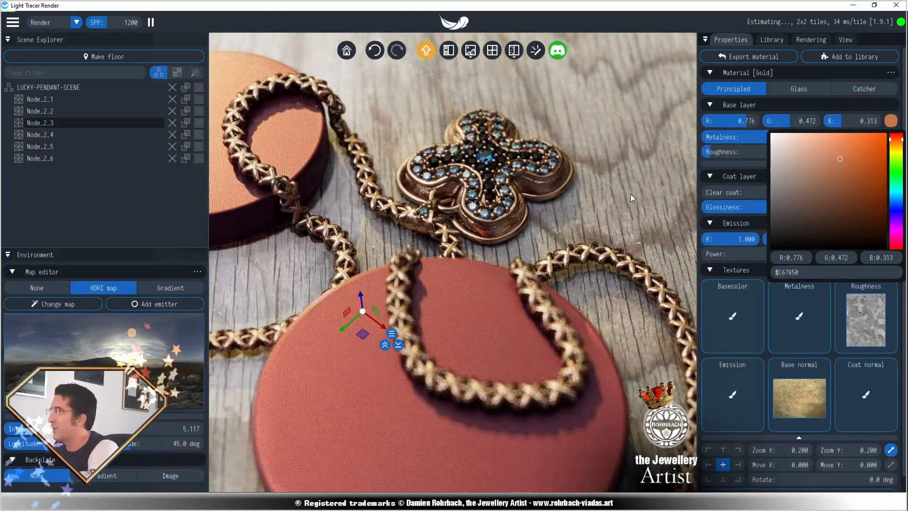
click(488, 154)
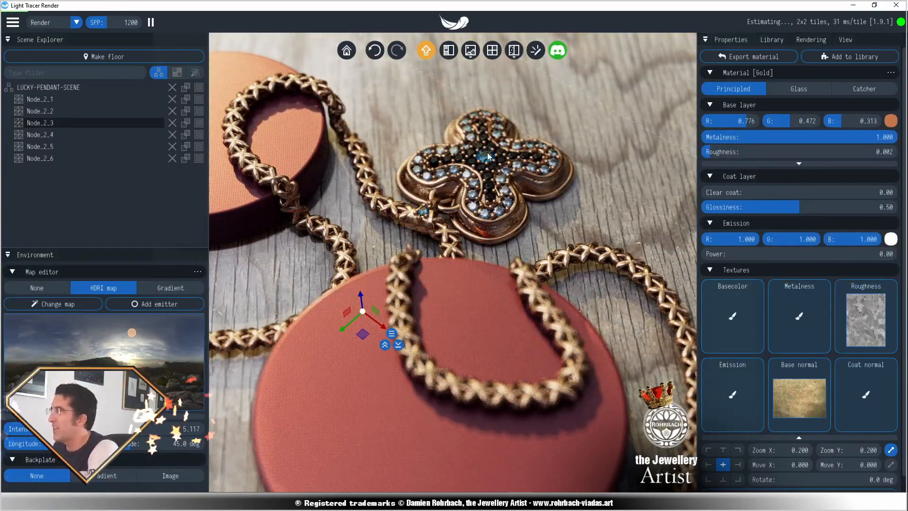
Step: Change the blue gems' attenuation colour to a light violet, #D9C4FF
click(40, 146)
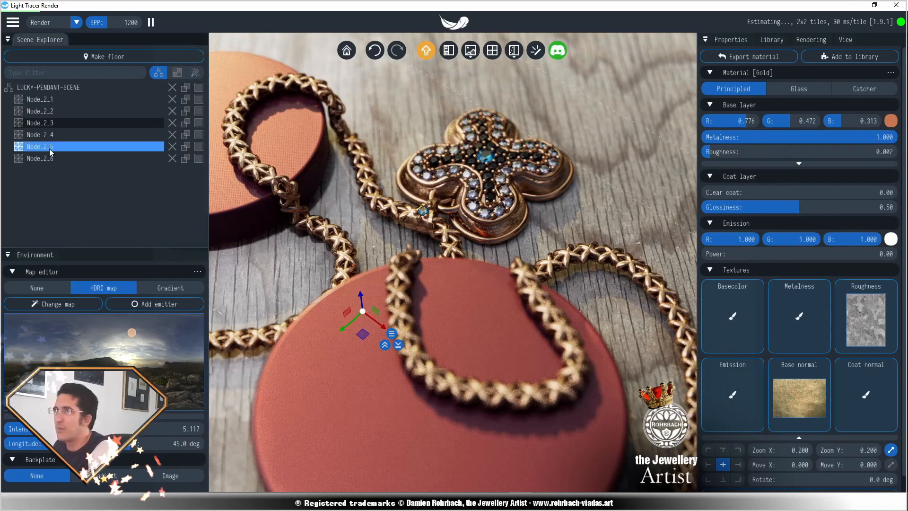
click(897, 176)
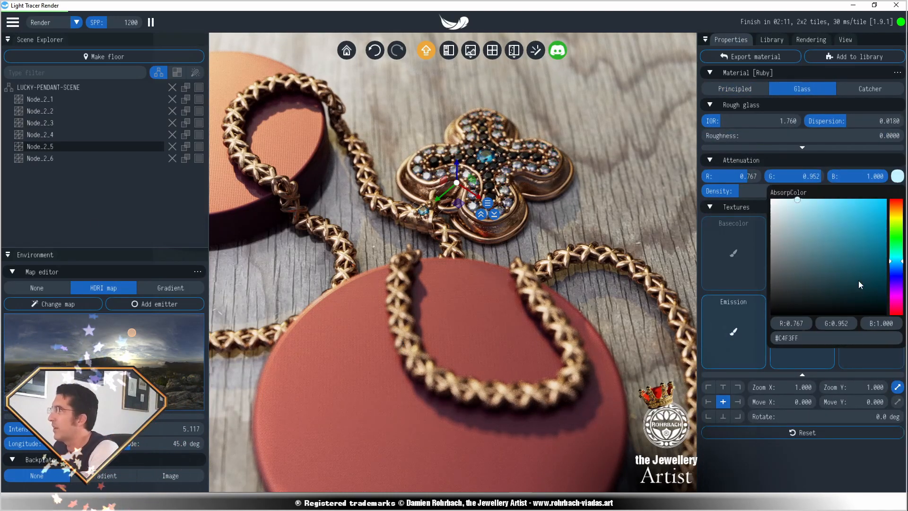
click(895, 284)
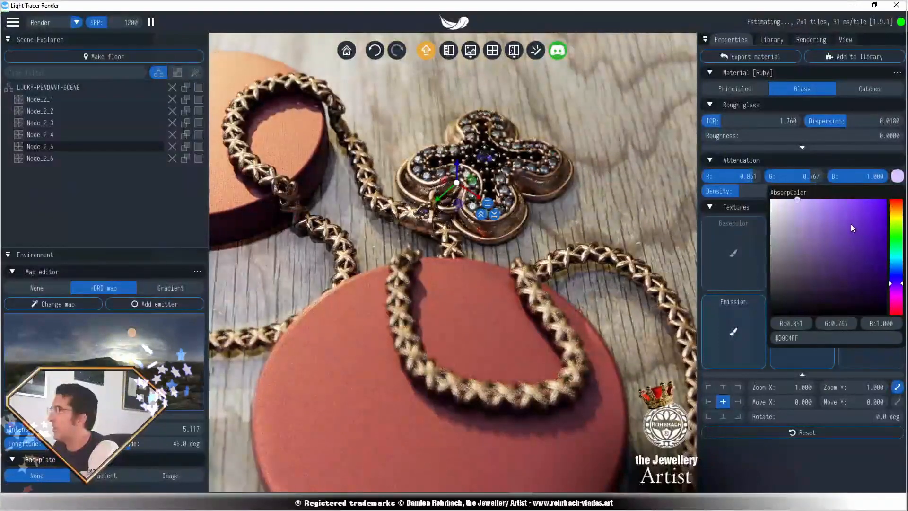
click(566, 250)
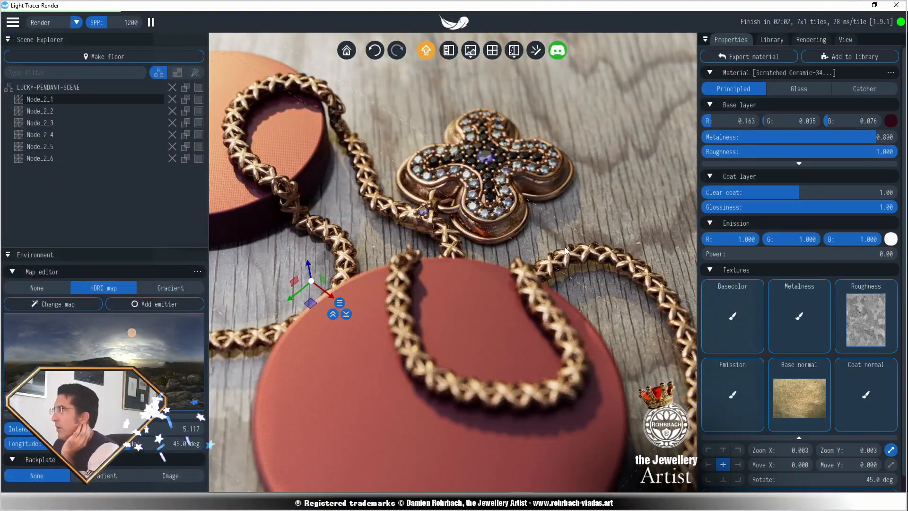
Step: Browse the image files for a new base colour map for the discs' material
click(738, 305)
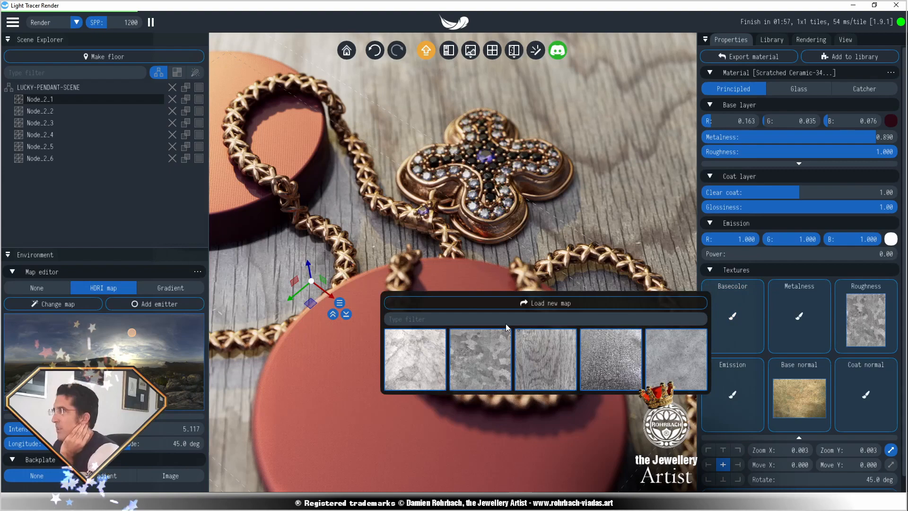
click(526, 305)
scroll(815, 145, down, 15)
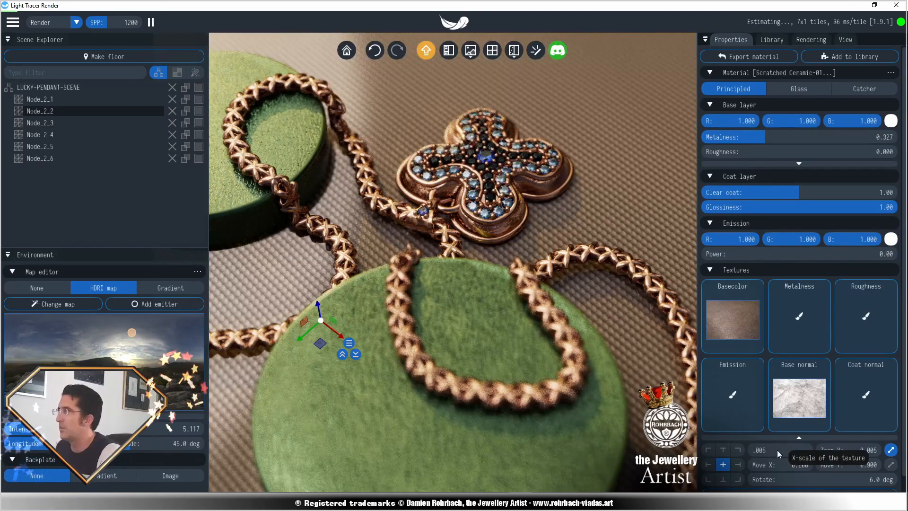
Step: Try a zoom of 0.005 on the floor's texture and reduce it to 0.003
click(780, 449)
text(.005)
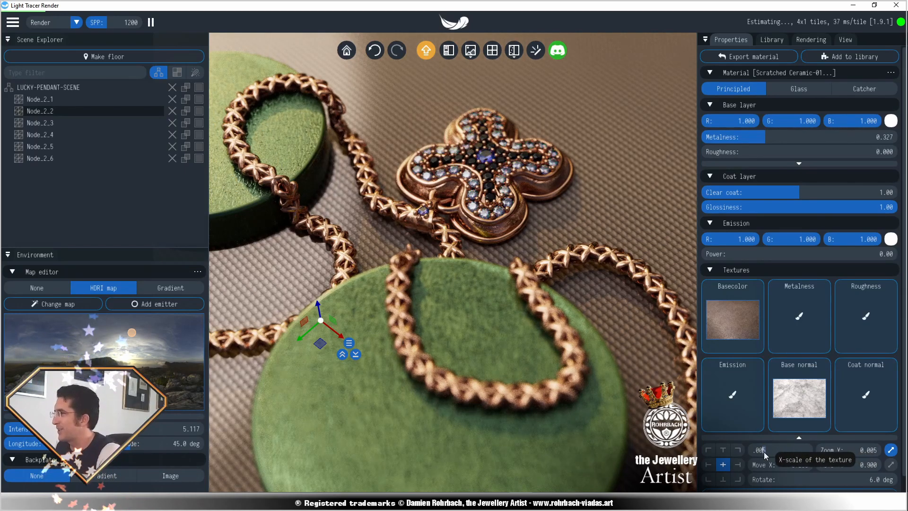
key(BackSpace)
text(3)
key(Return)
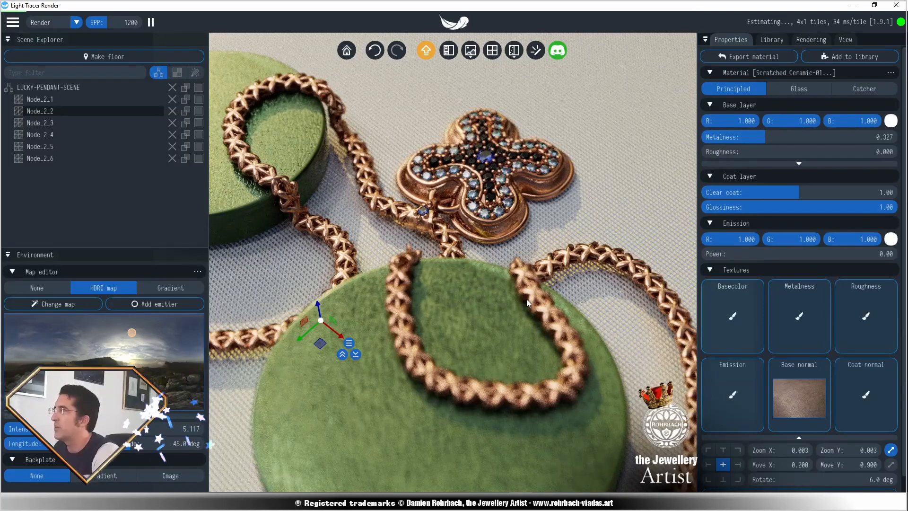
Step: Change the white woven floor's base colour to a bright cyan, #33D9FF
click(893, 122)
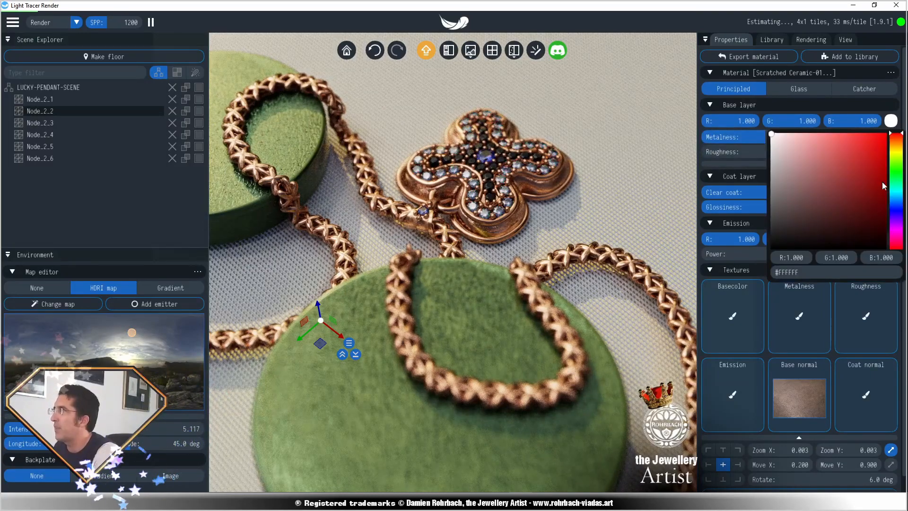
click(896, 194)
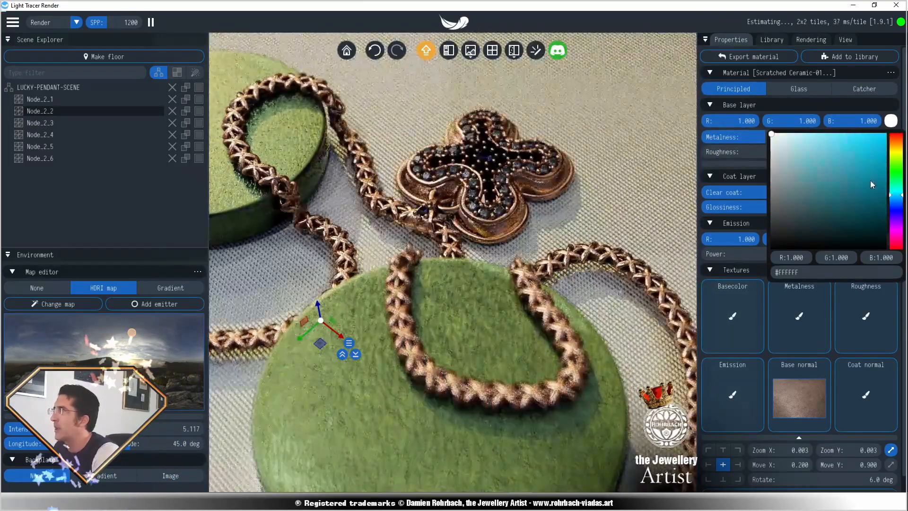
click(863, 134)
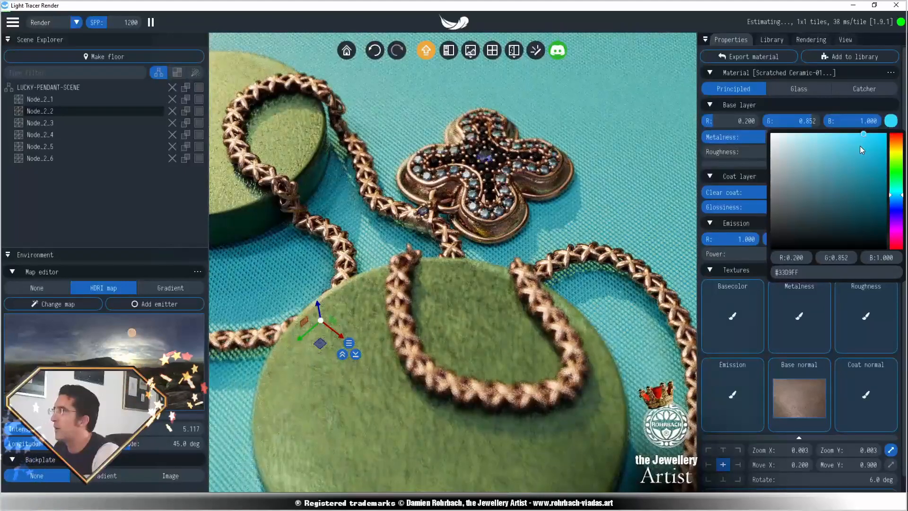
click(798, 106)
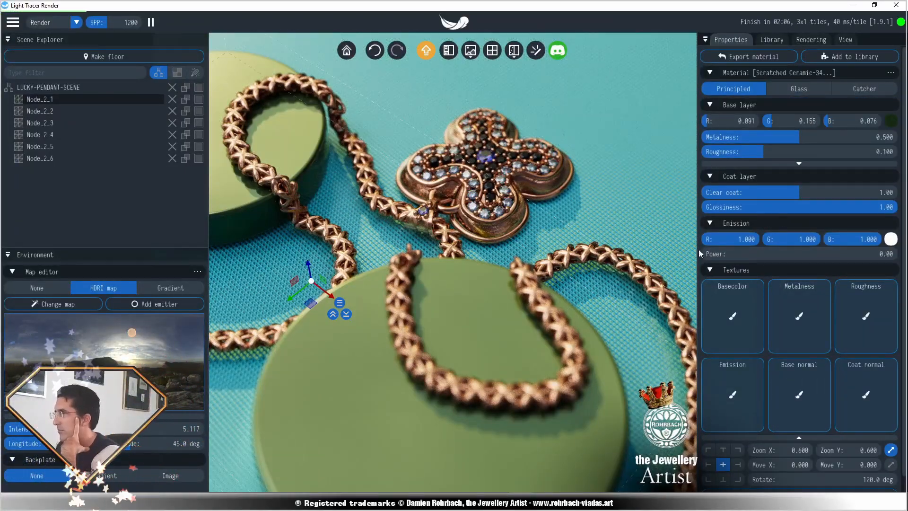
Step: Change the green discs' base colour to a purple tone
click(891, 120)
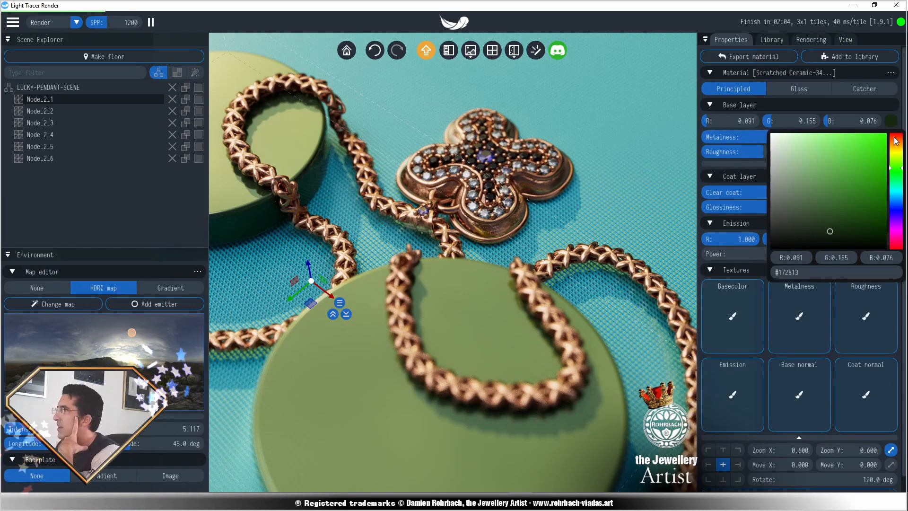
click(892, 223)
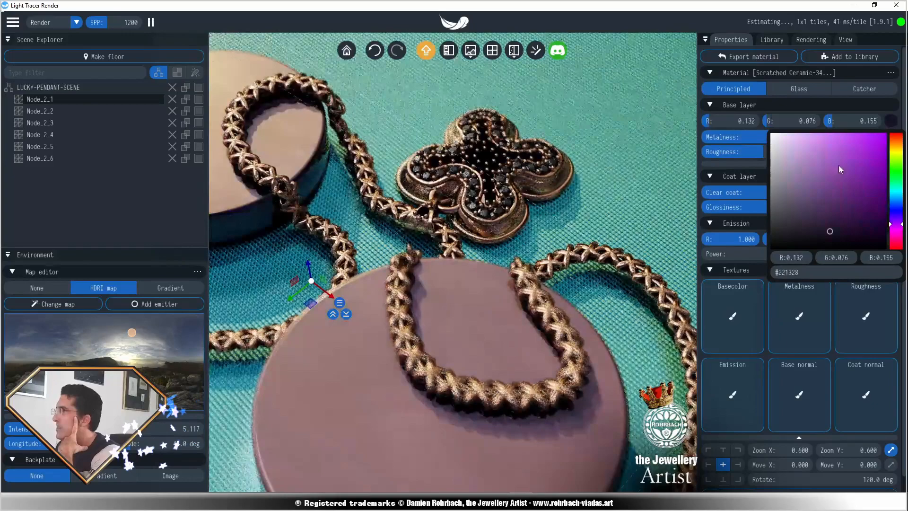
click(828, 152)
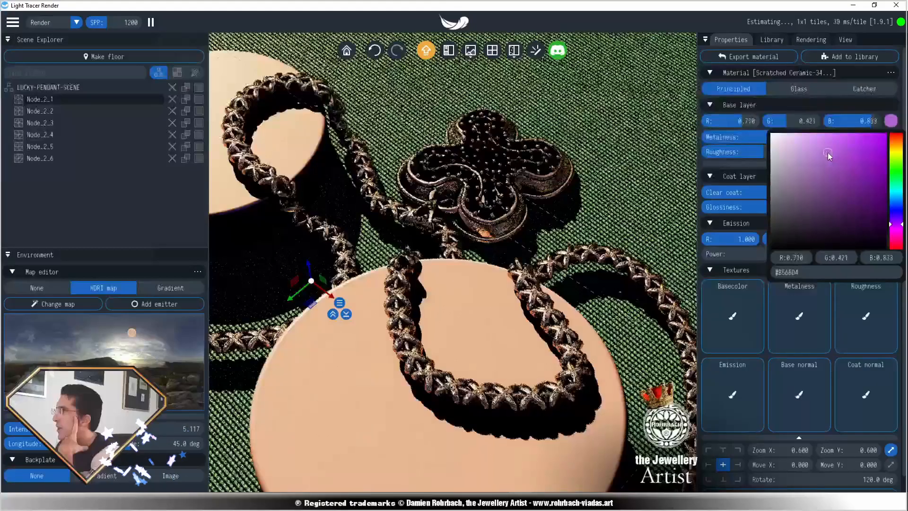
click(837, 175)
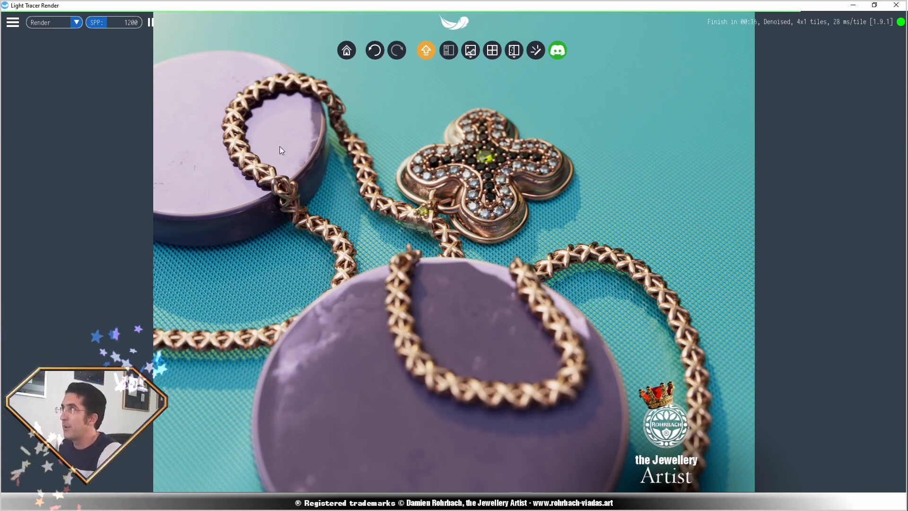
Step: Bring back the editing panels and preview the Swing camera animation in the video recording settings
click(448, 50)
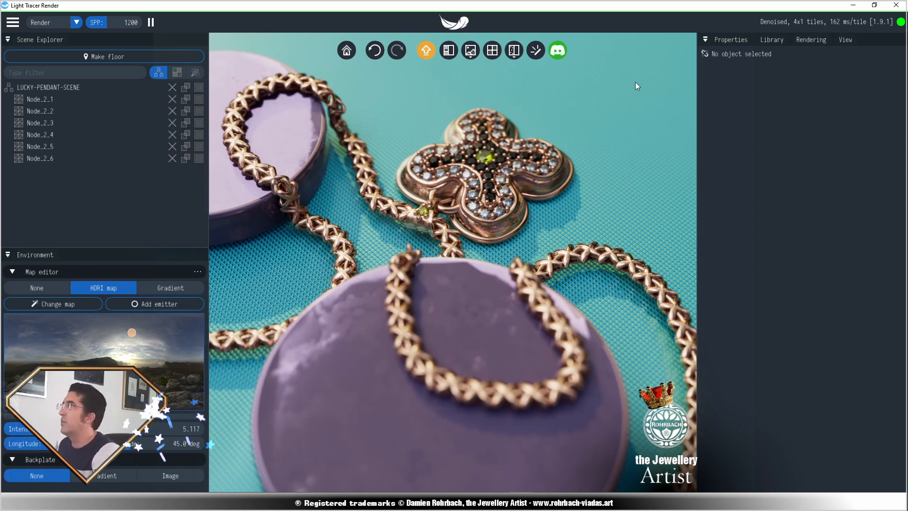
click(818, 41)
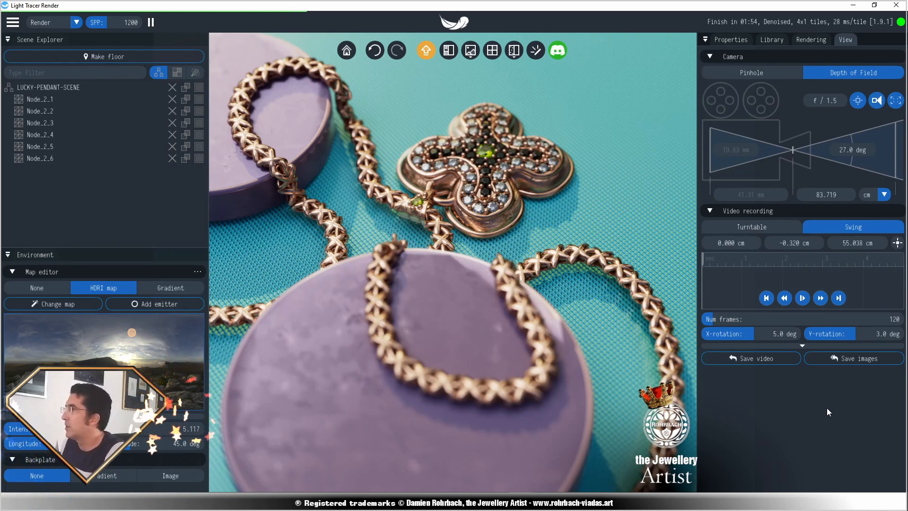
click(802, 297)
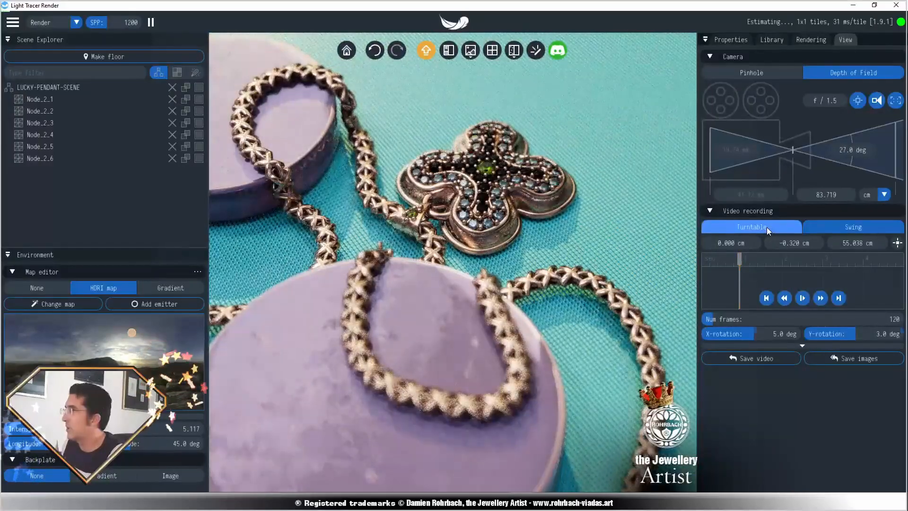
Step: Switch the video recording to Turntable, try a 45-degree X-rotation and set it to 90 degrees
click(767, 227)
mouse_move(713, 260)
mouse_down()
mouse_move(732, 262)
mouse_move(711, 272)
mouse_up()
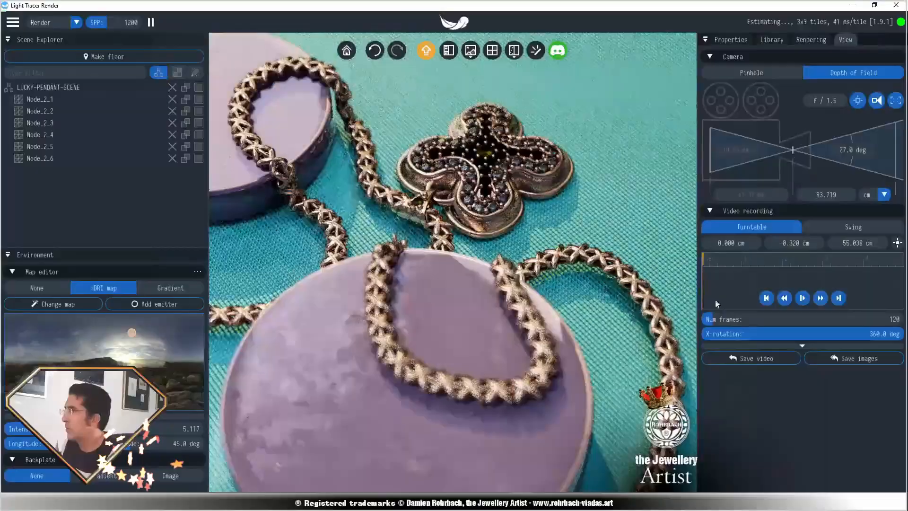
double_click(768, 338)
text(45)
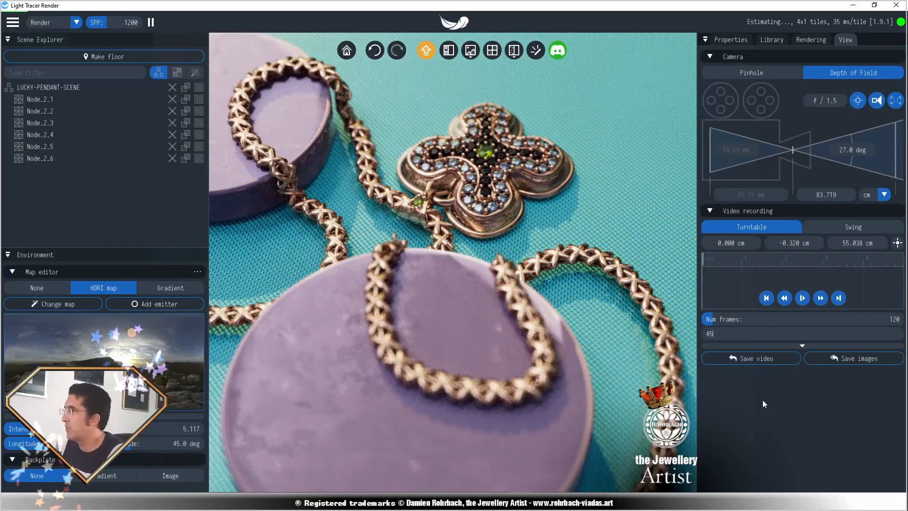
key(Return)
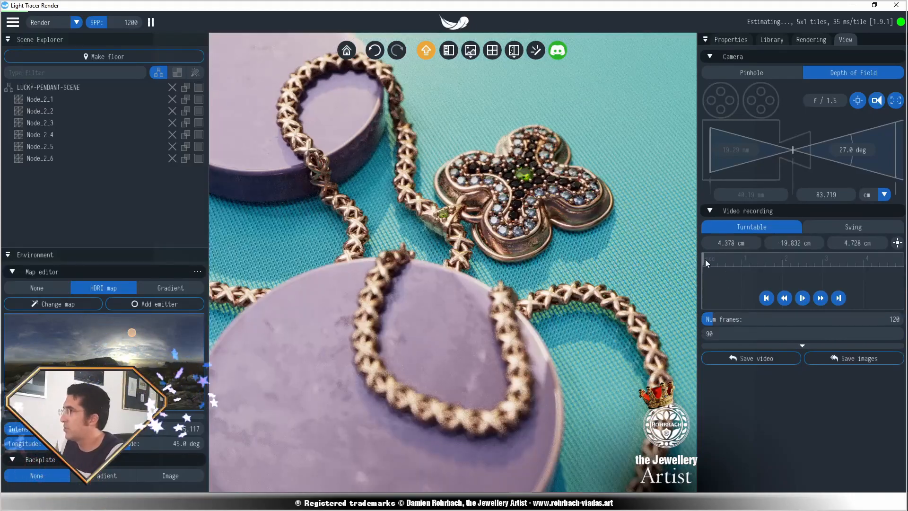
Step: Scrub through the 90-degree turntable animation and start saving it as a video of 120 frames
drag(705, 259, 874, 276)
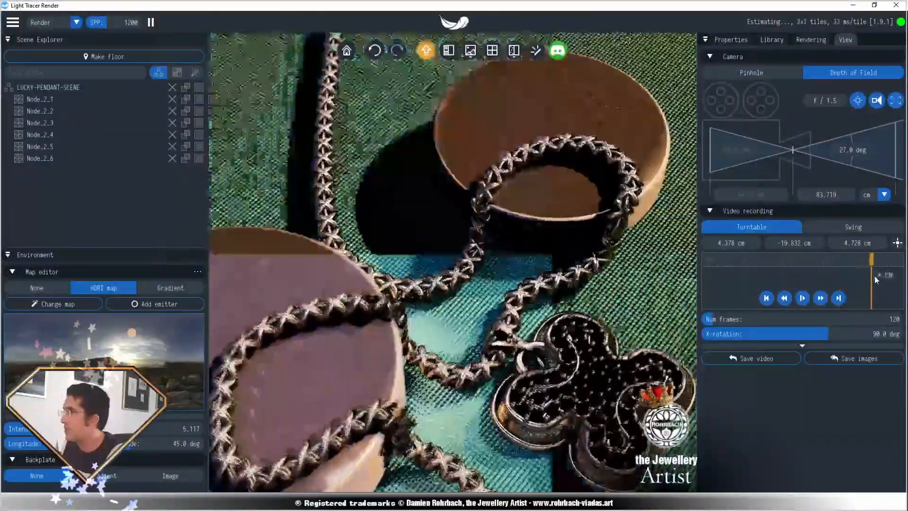
click(756, 358)
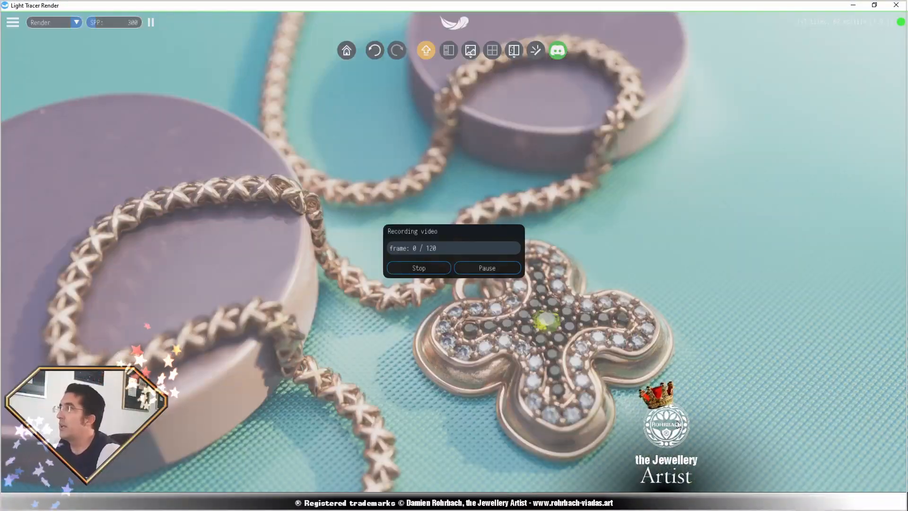